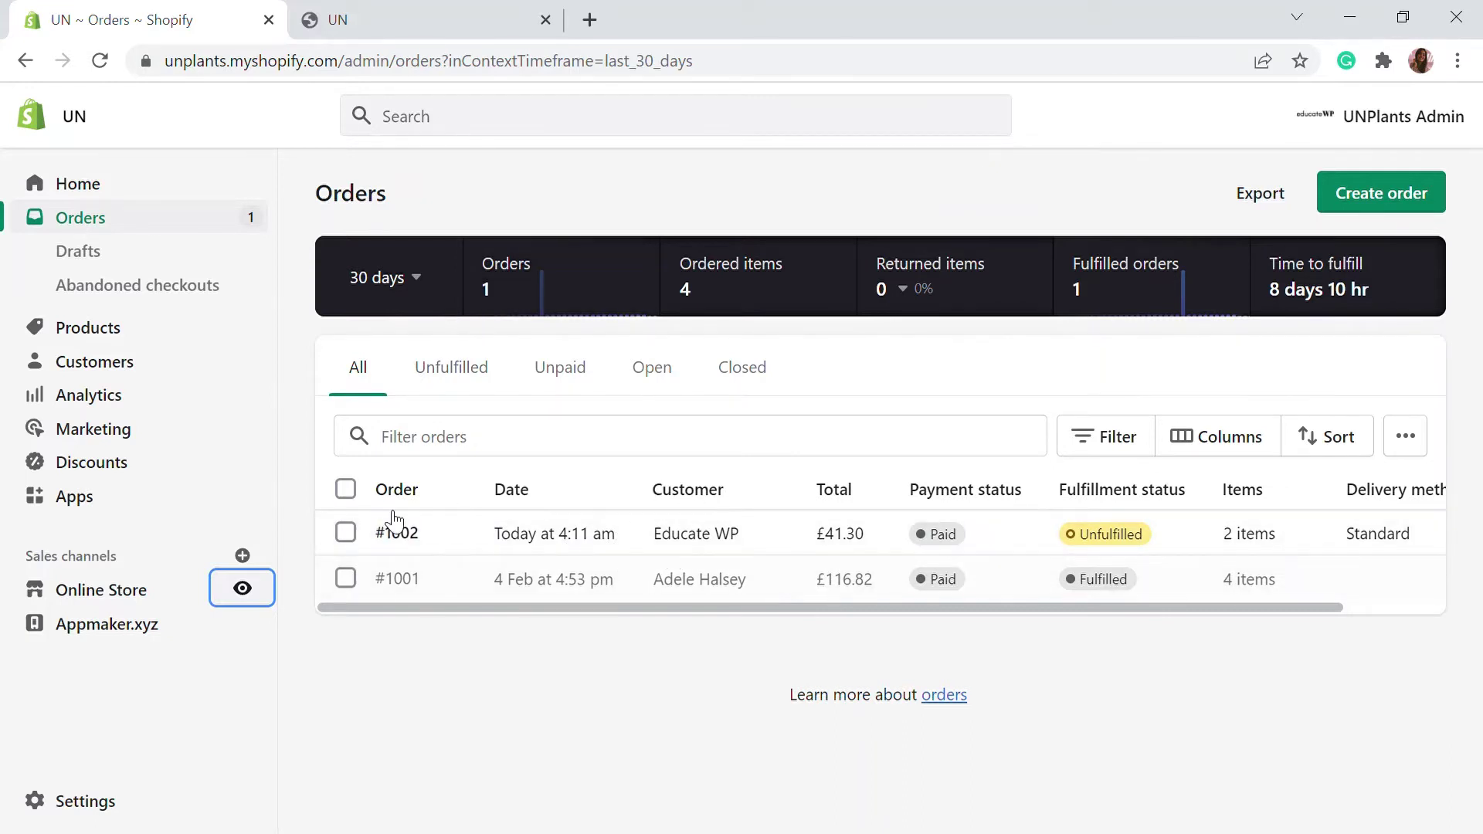
Step: Open order #1002 and scroll to its fraud analysis: address 310 km from IP, CVV unavailable
click(471, 540)
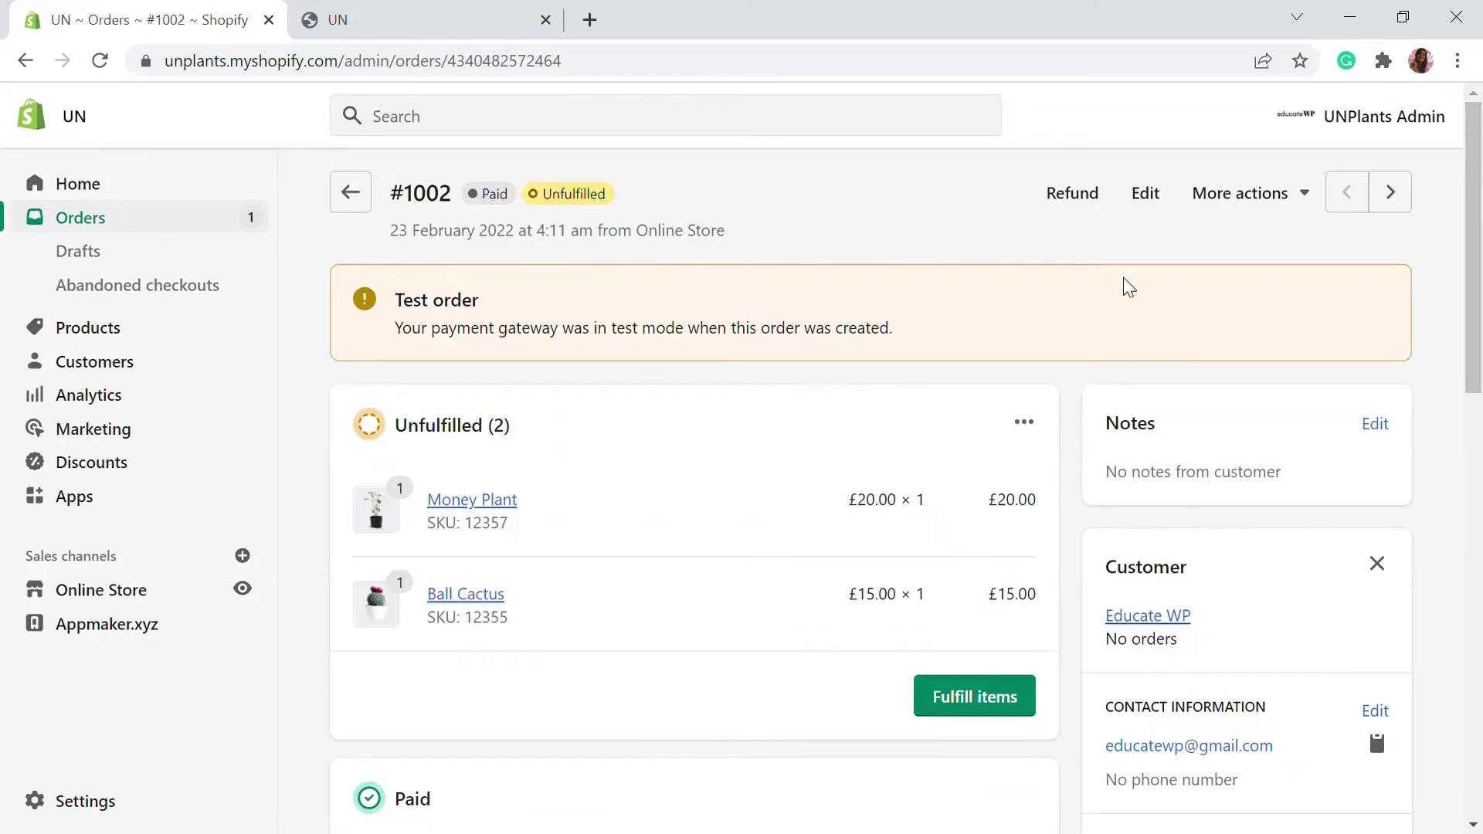
scroll(675, 340, down, 3)
scroll(635, 342, up, 1)
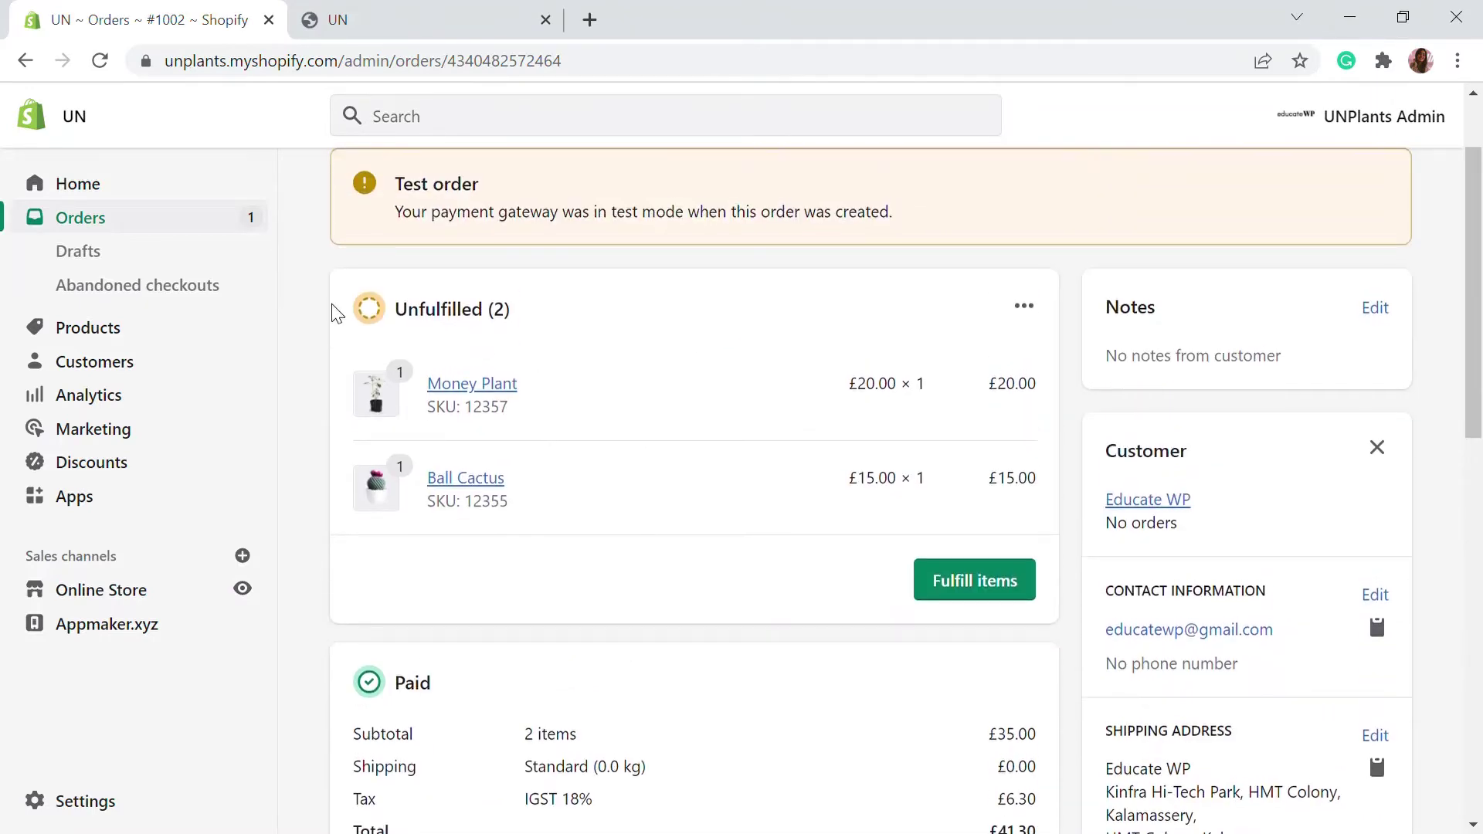
scroll(705, 361, down, 1)
scroll(425, 541, down, 2)
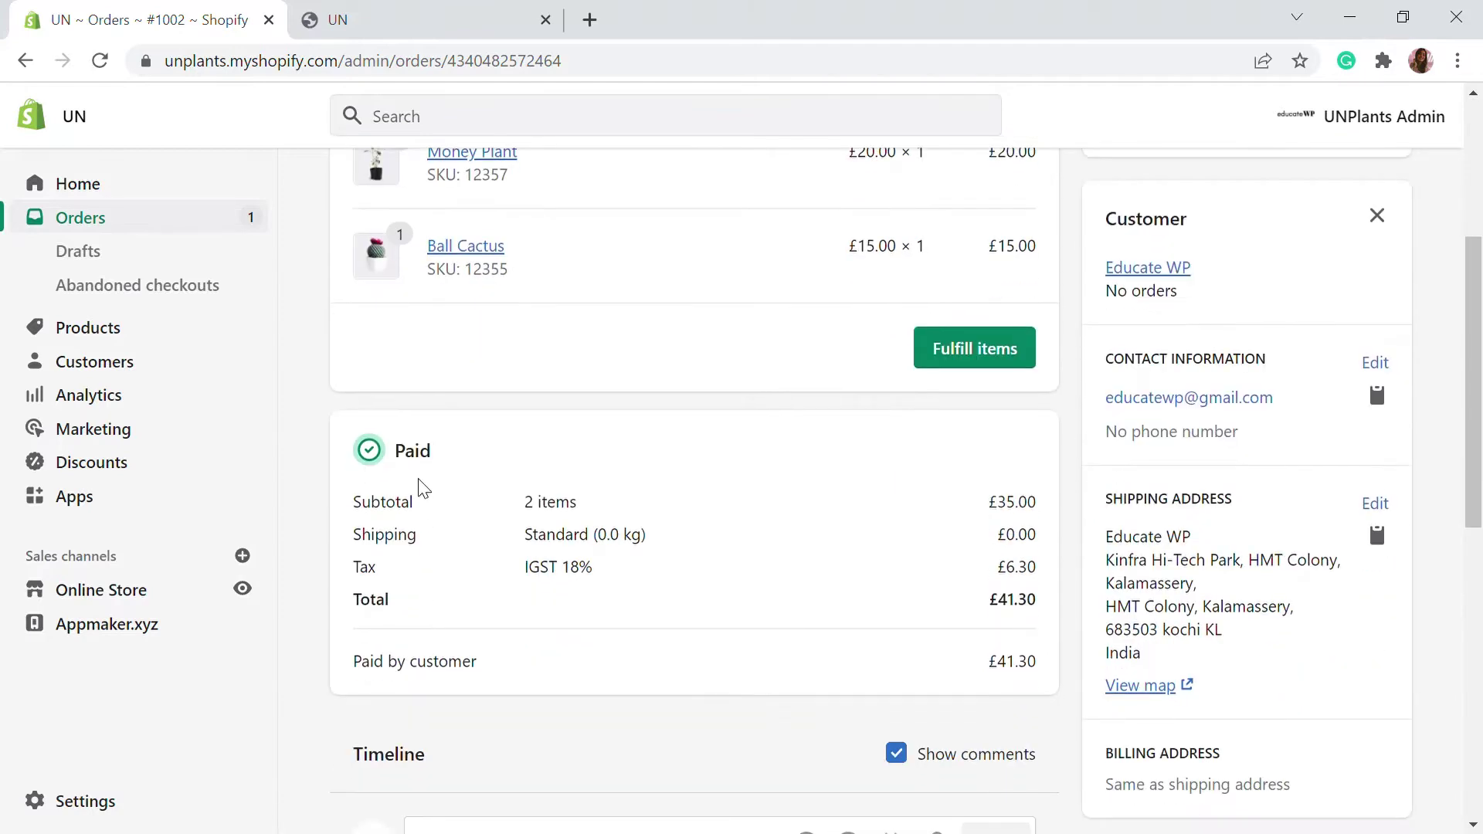
scroll(1350, 504, down, 4)
scroll(1348, 506, down, 5)
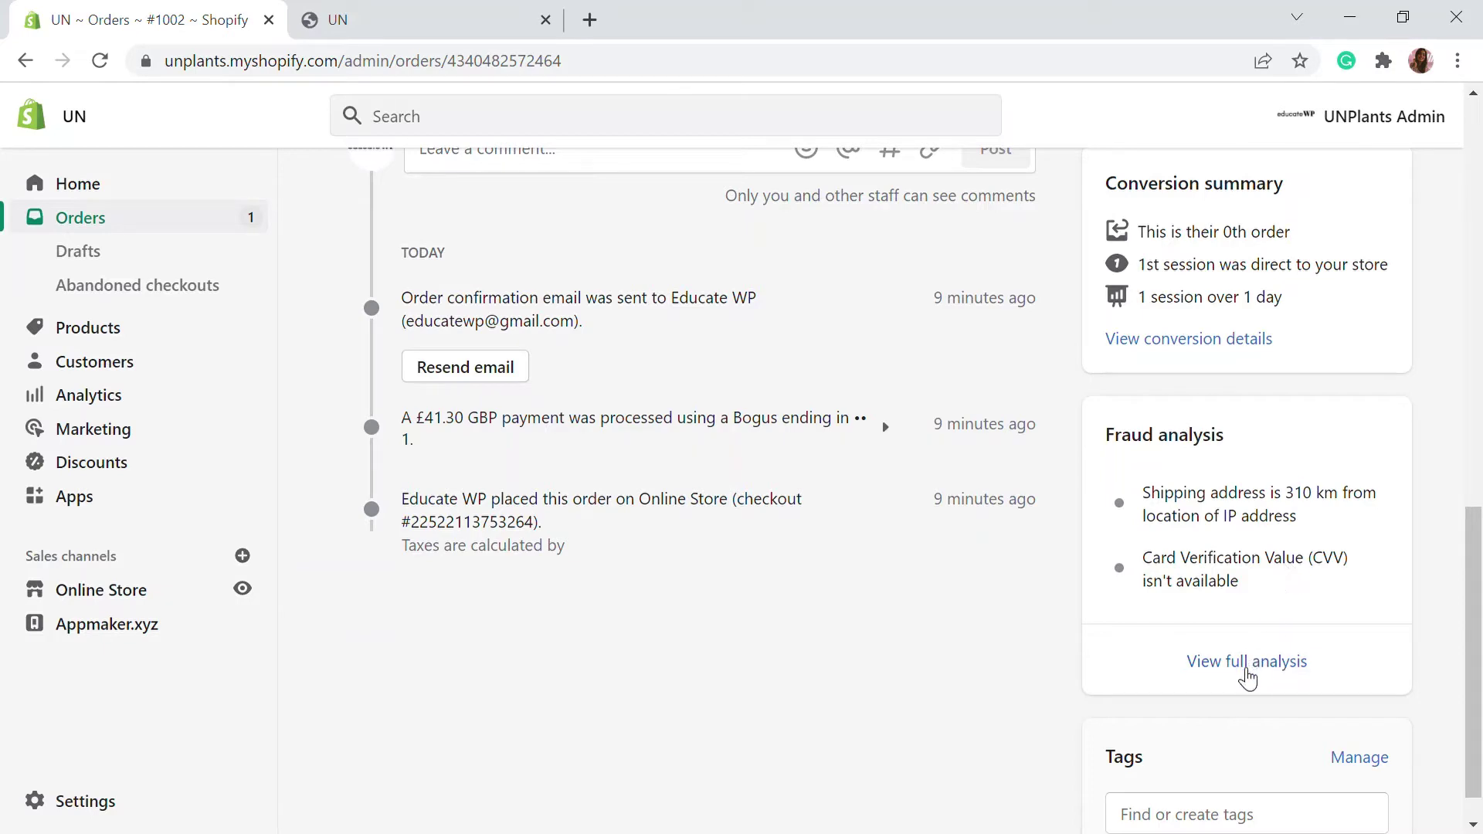
Step: View order #1002's full fraud analysis, with a Kasaragod, India IP location and one payment attempt
click(1246, 666)
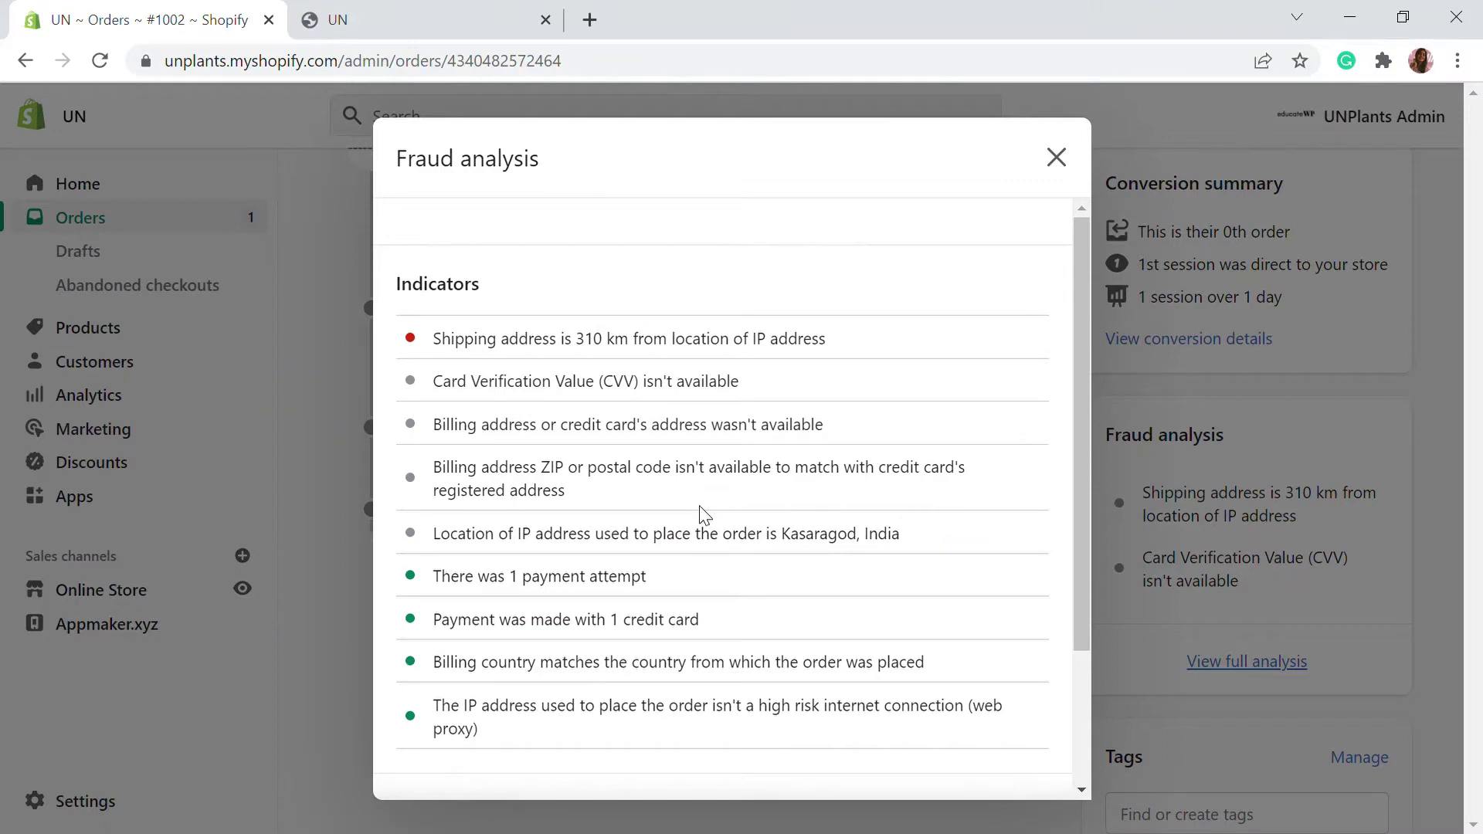
scroll(699, 503, down, 3)
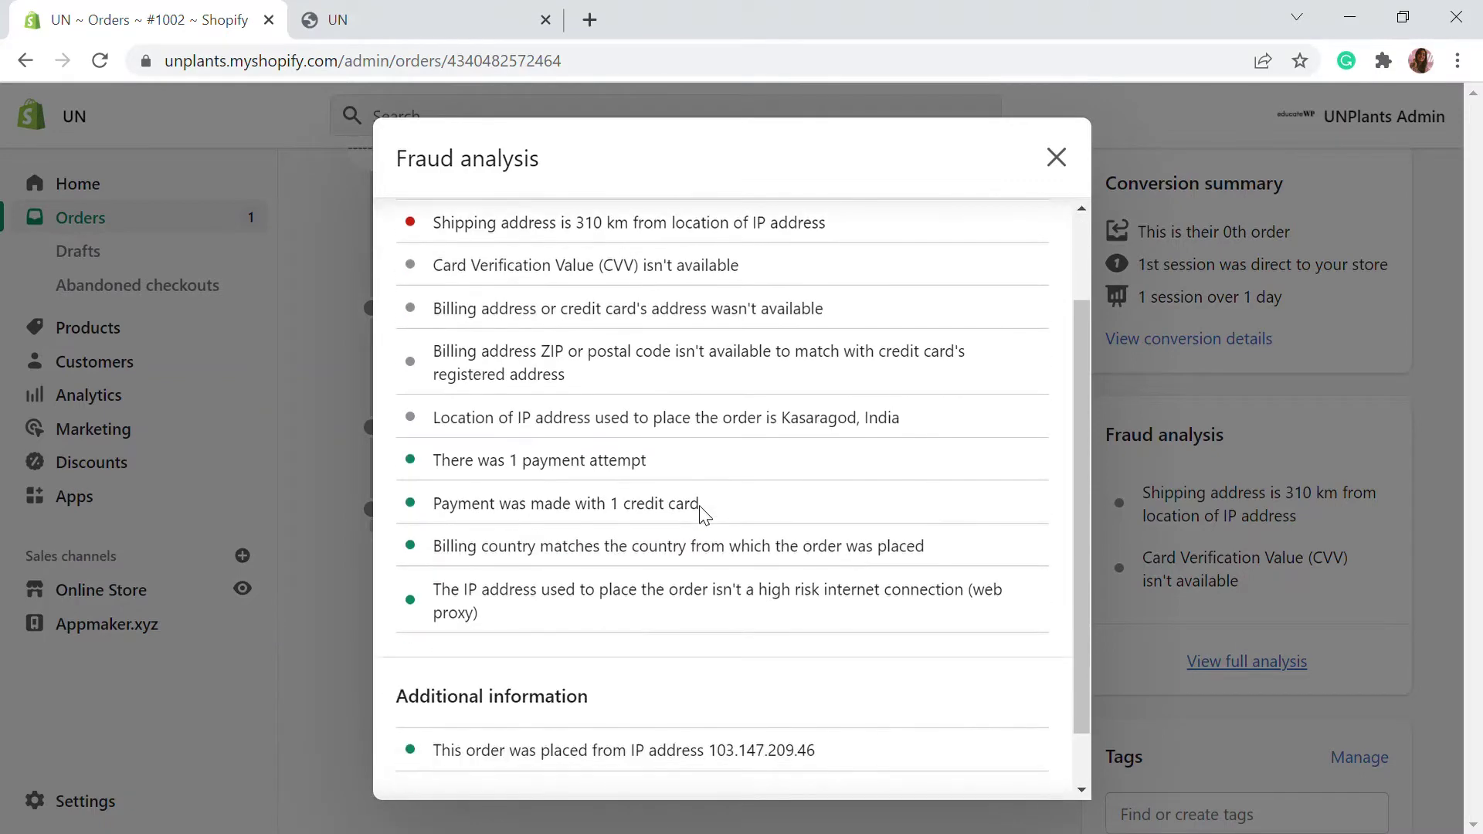
scroll(553, 693, up, 2)
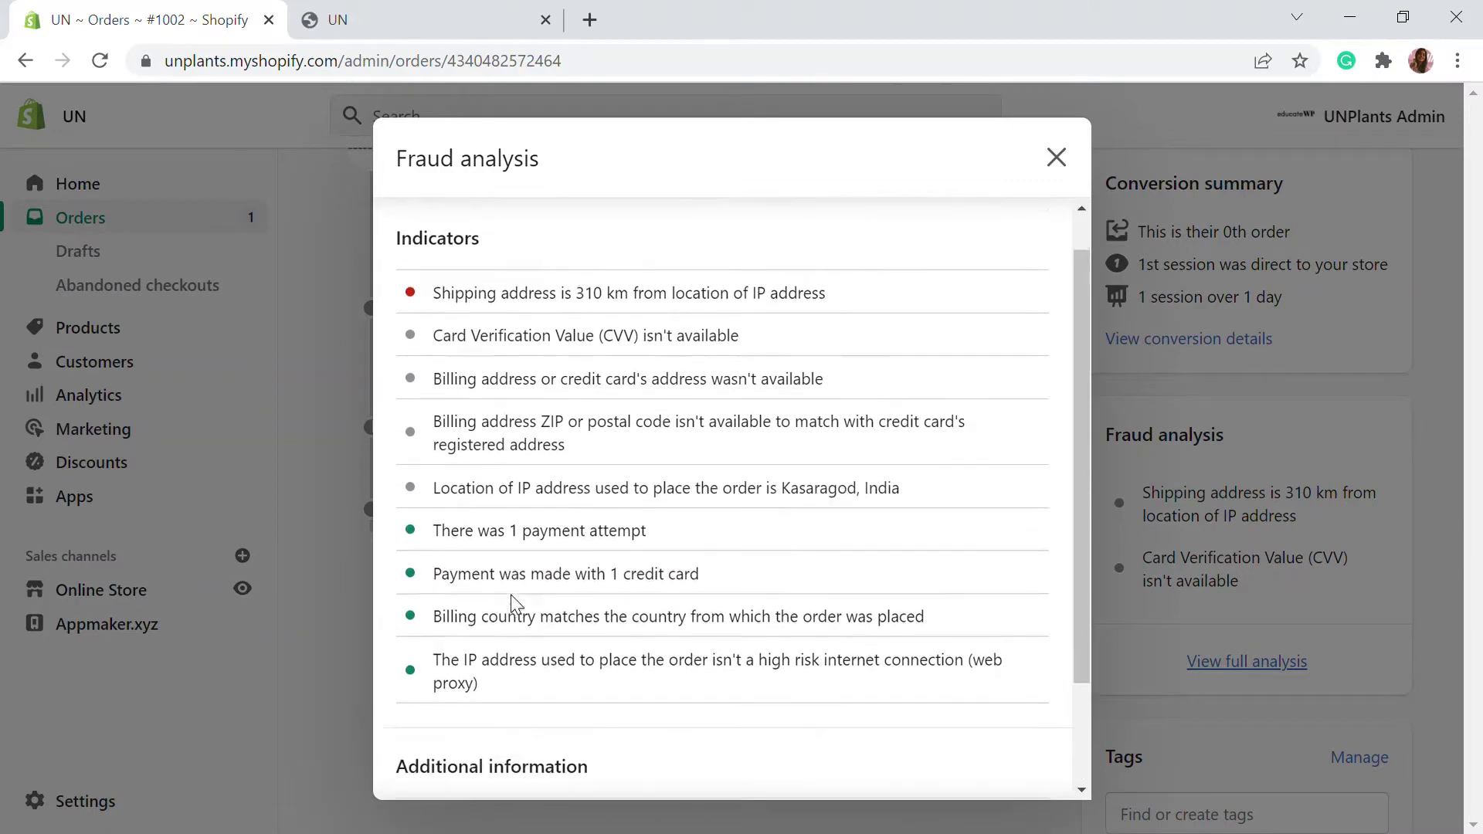
scroll(557, 605, down, 1)
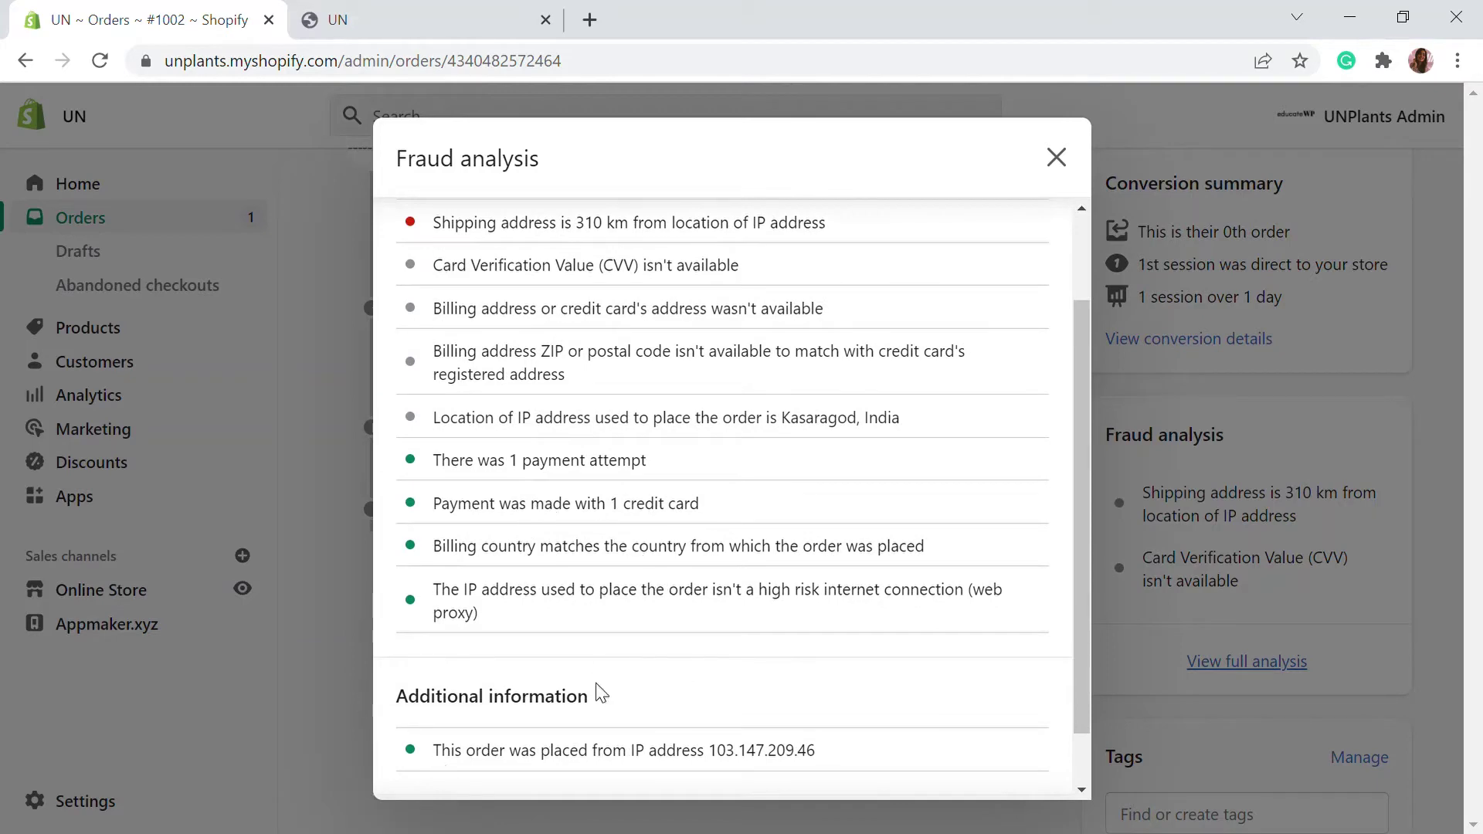
scroll(645, 513, up, 2)
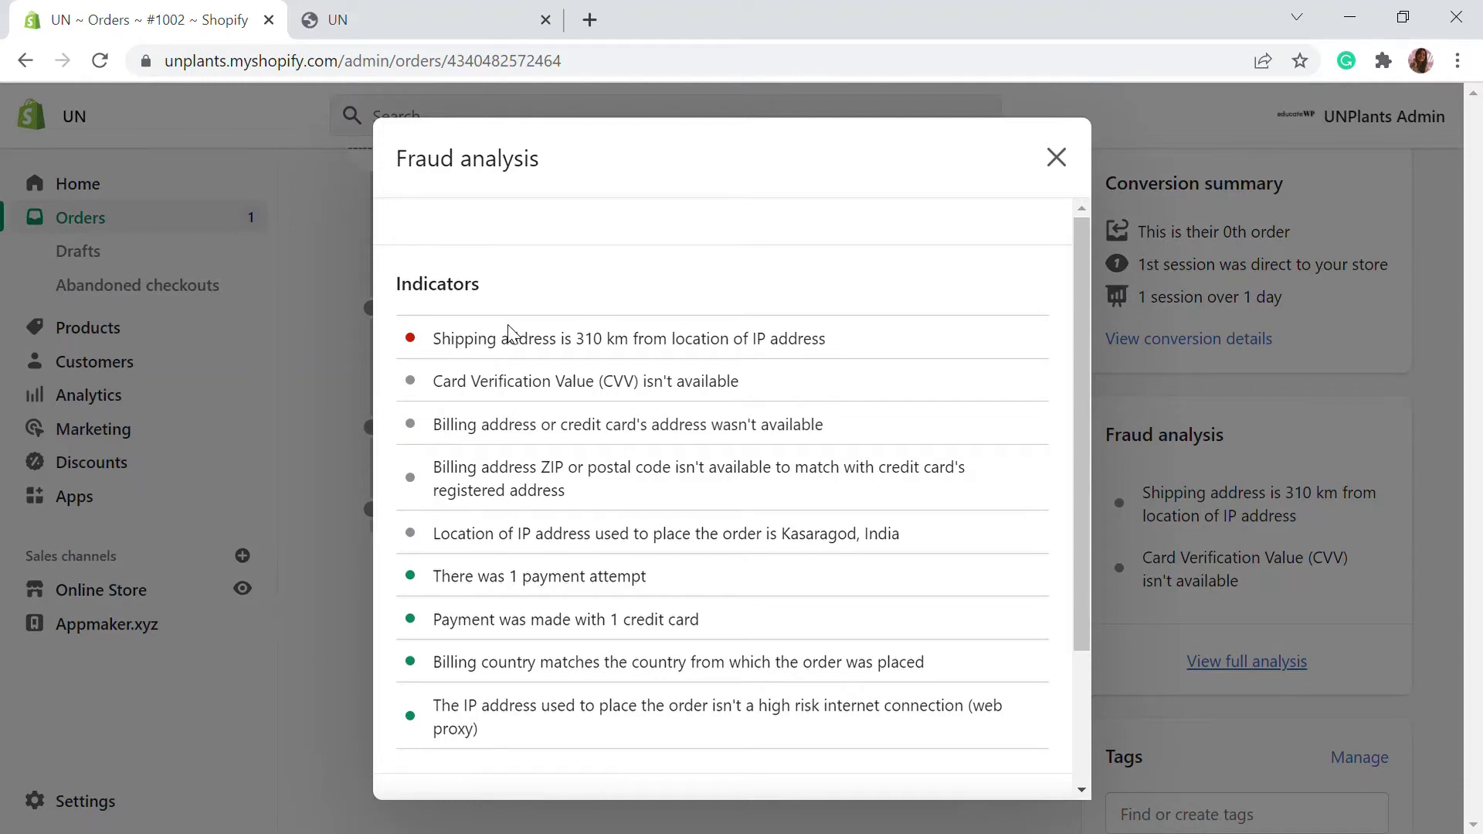
Step: Close the fraud analysis and start cancelling order #1002 from More actions
click(1056, 157)
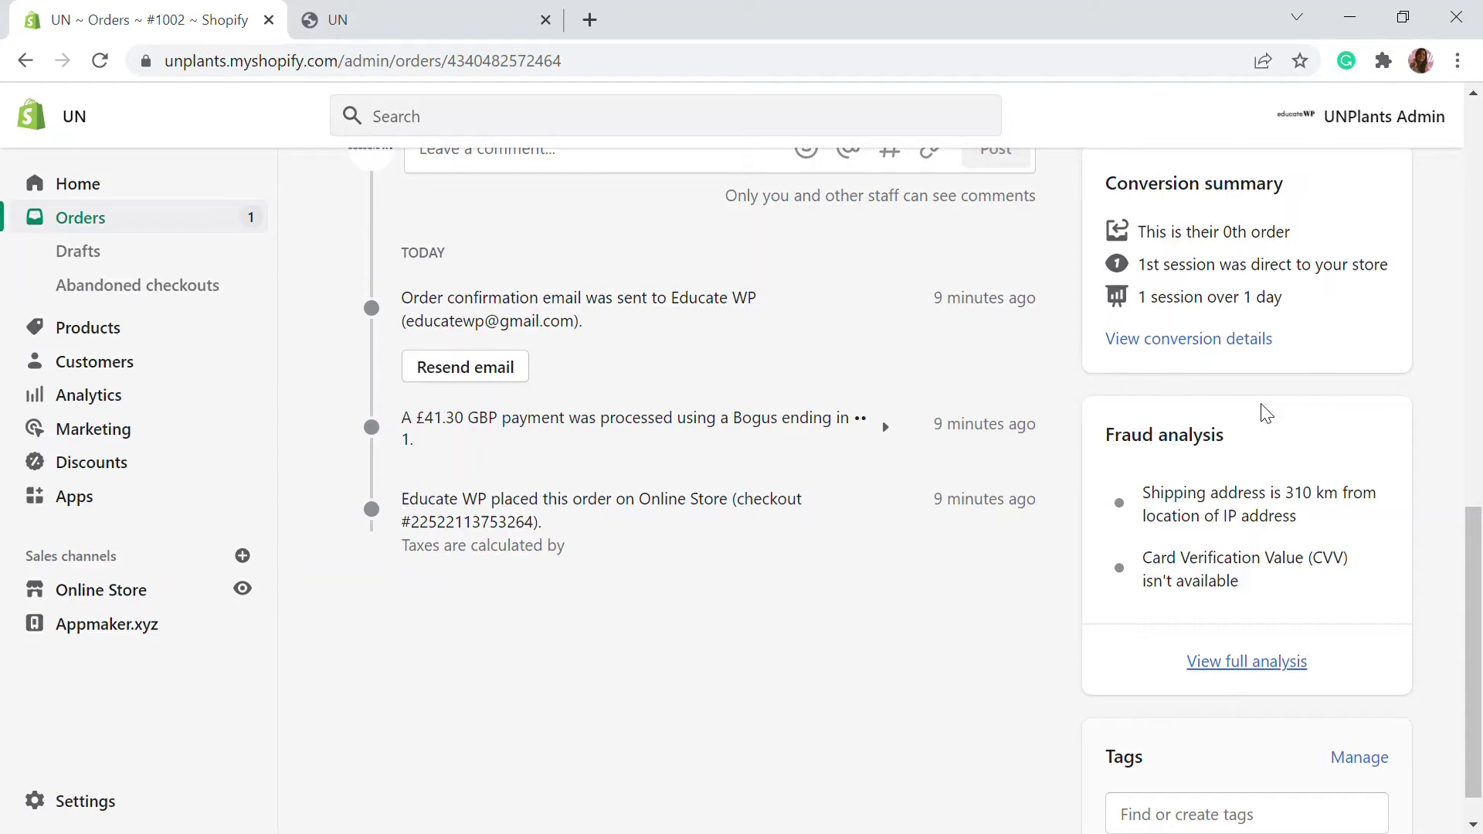
scroll(1304, 457, up, 8)
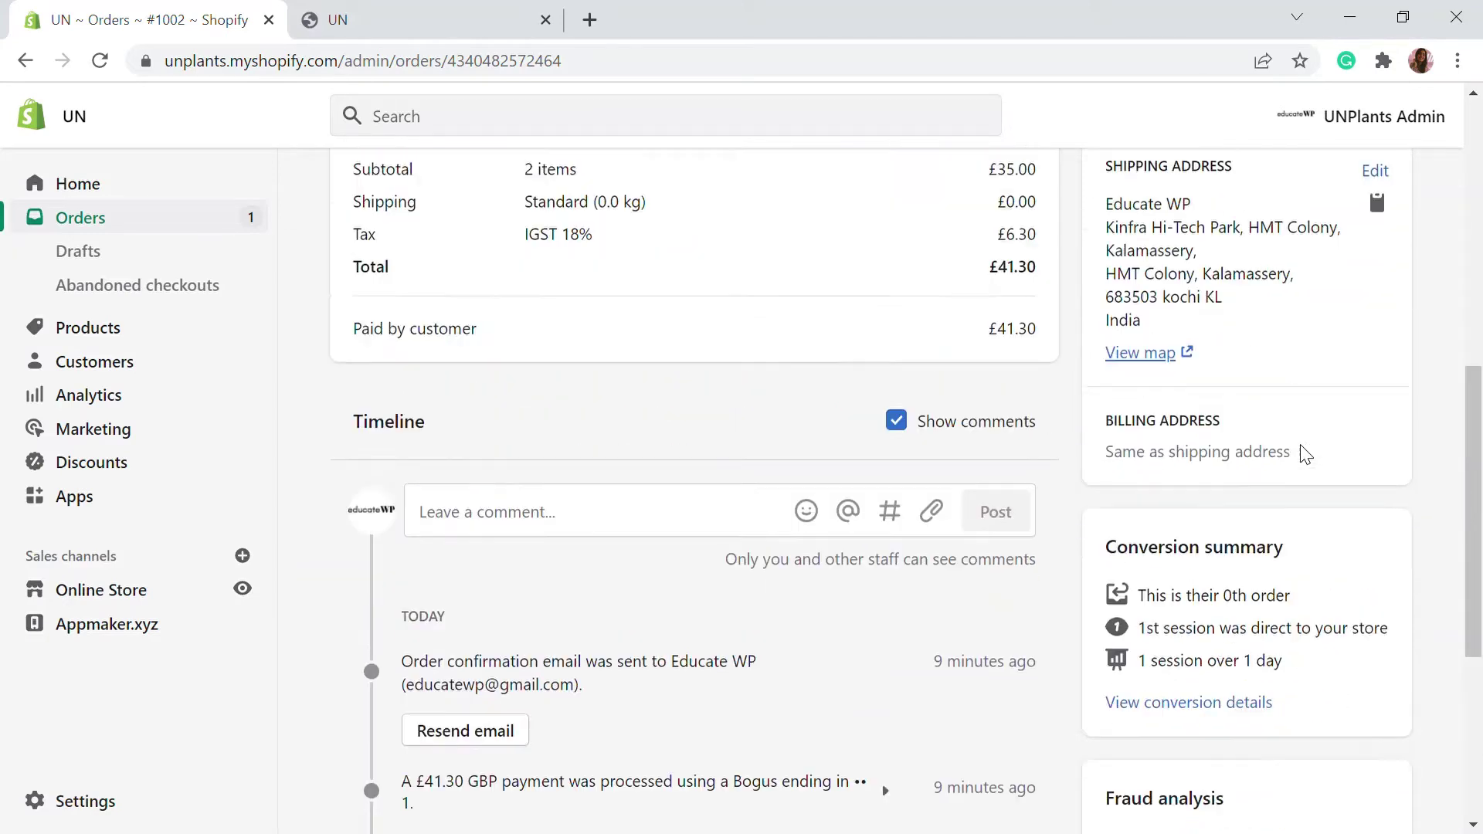
scroll(1305, 457, up, 3)
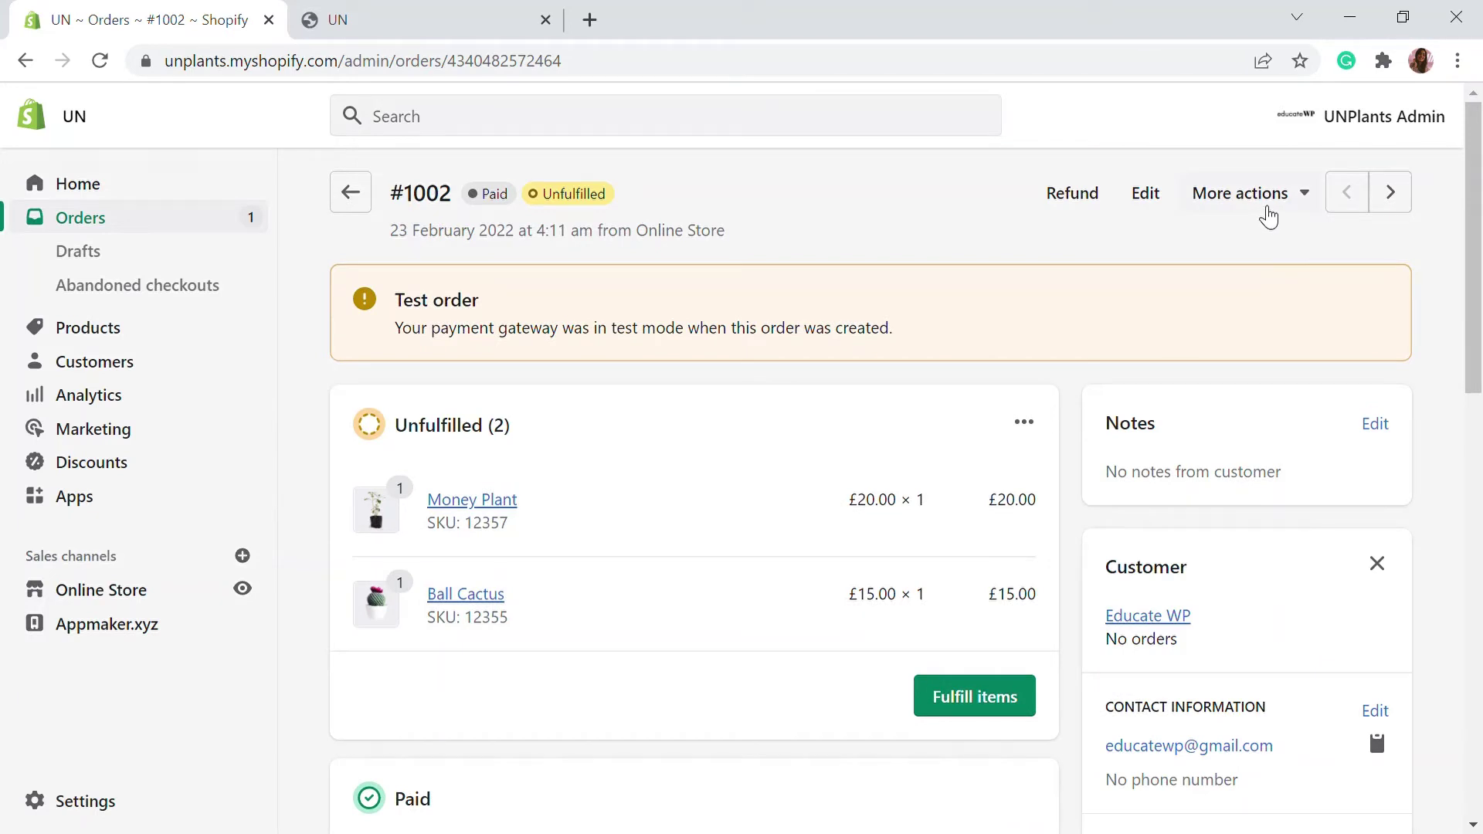
click(1261, 204)
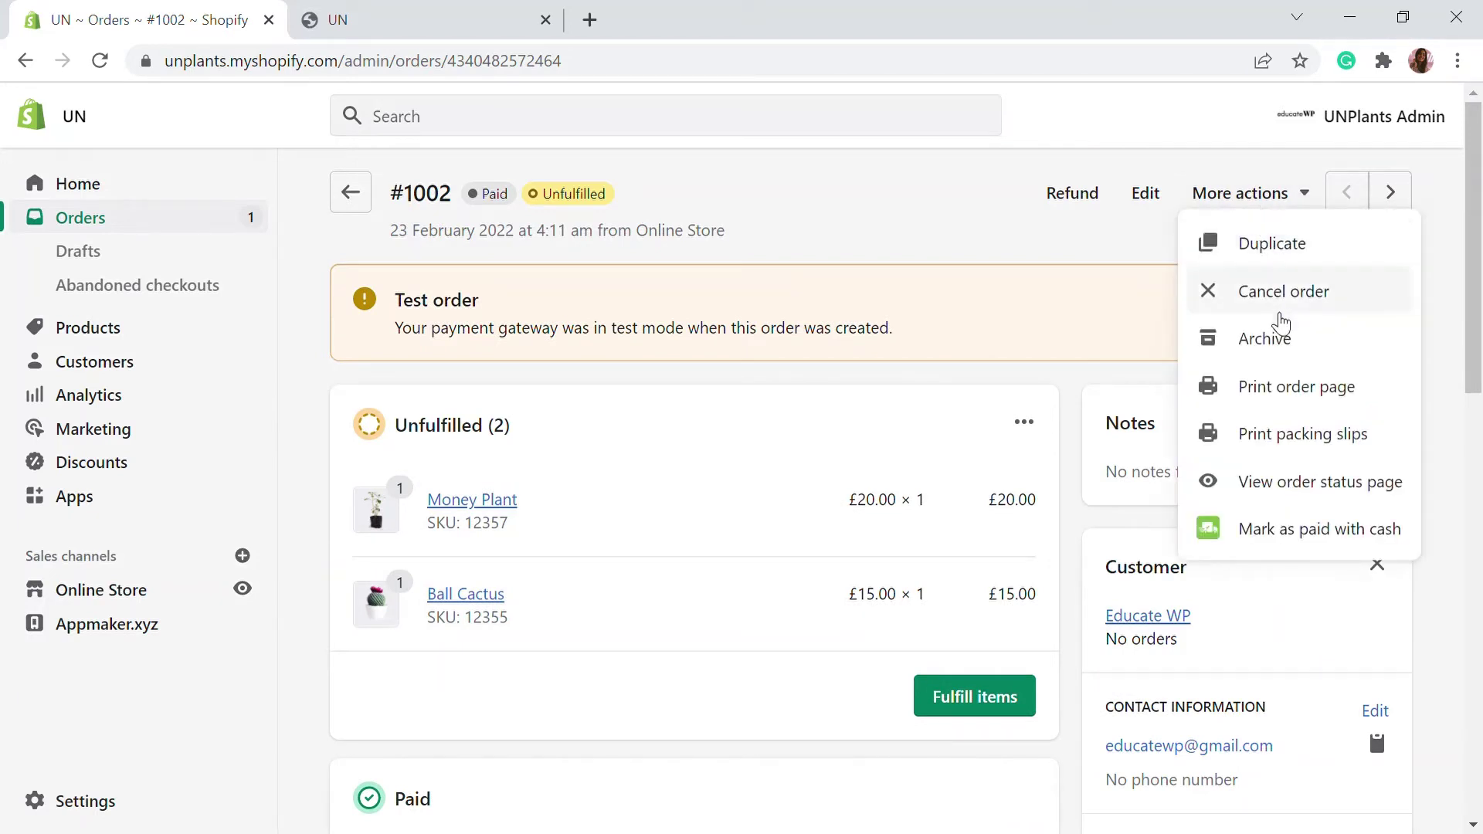
click(1284, 298)
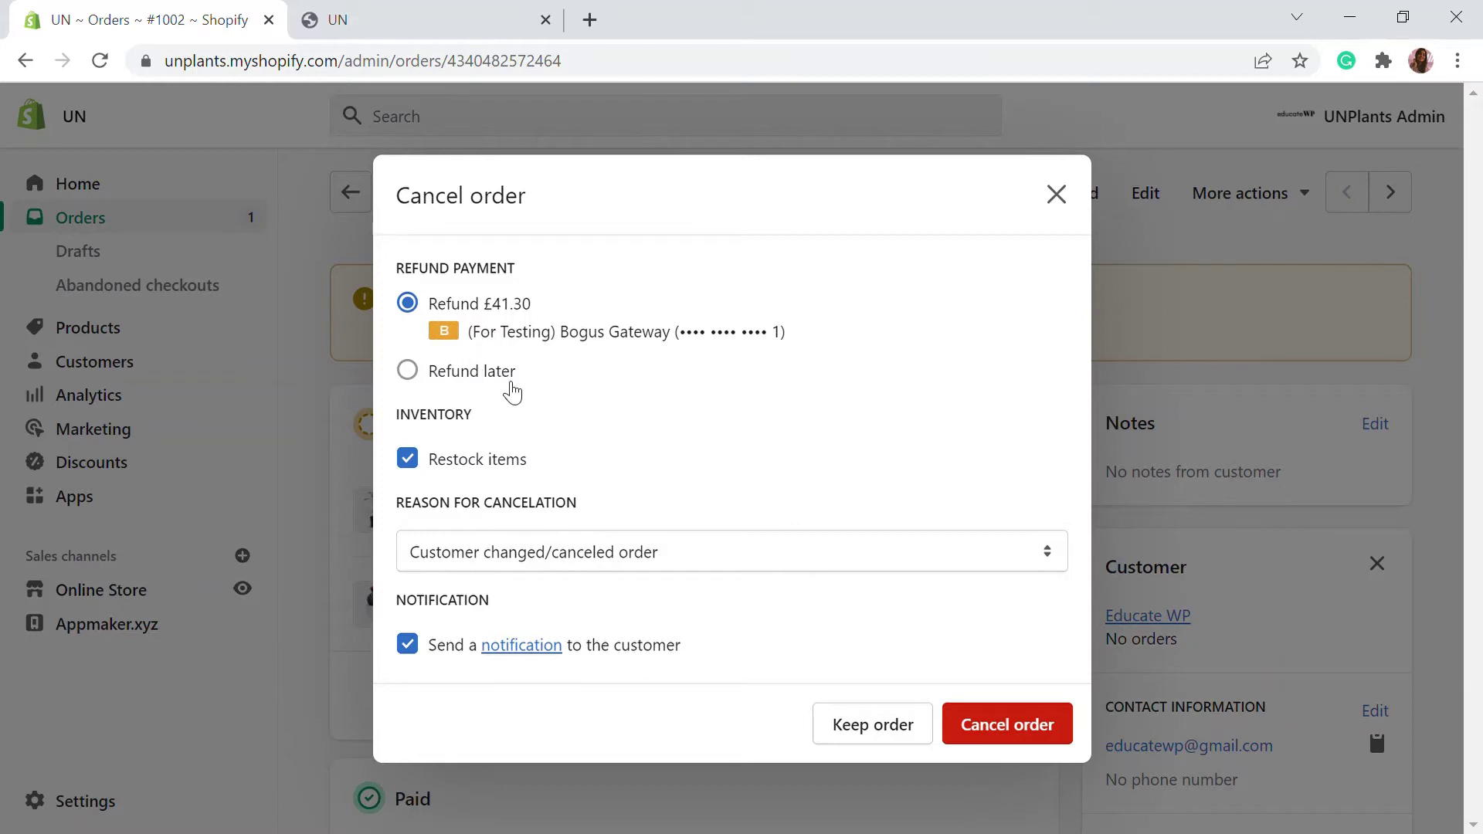
Step: Keep the £41.30 refund now and set the cancellation reason to Items unavailable
click(511, 386)
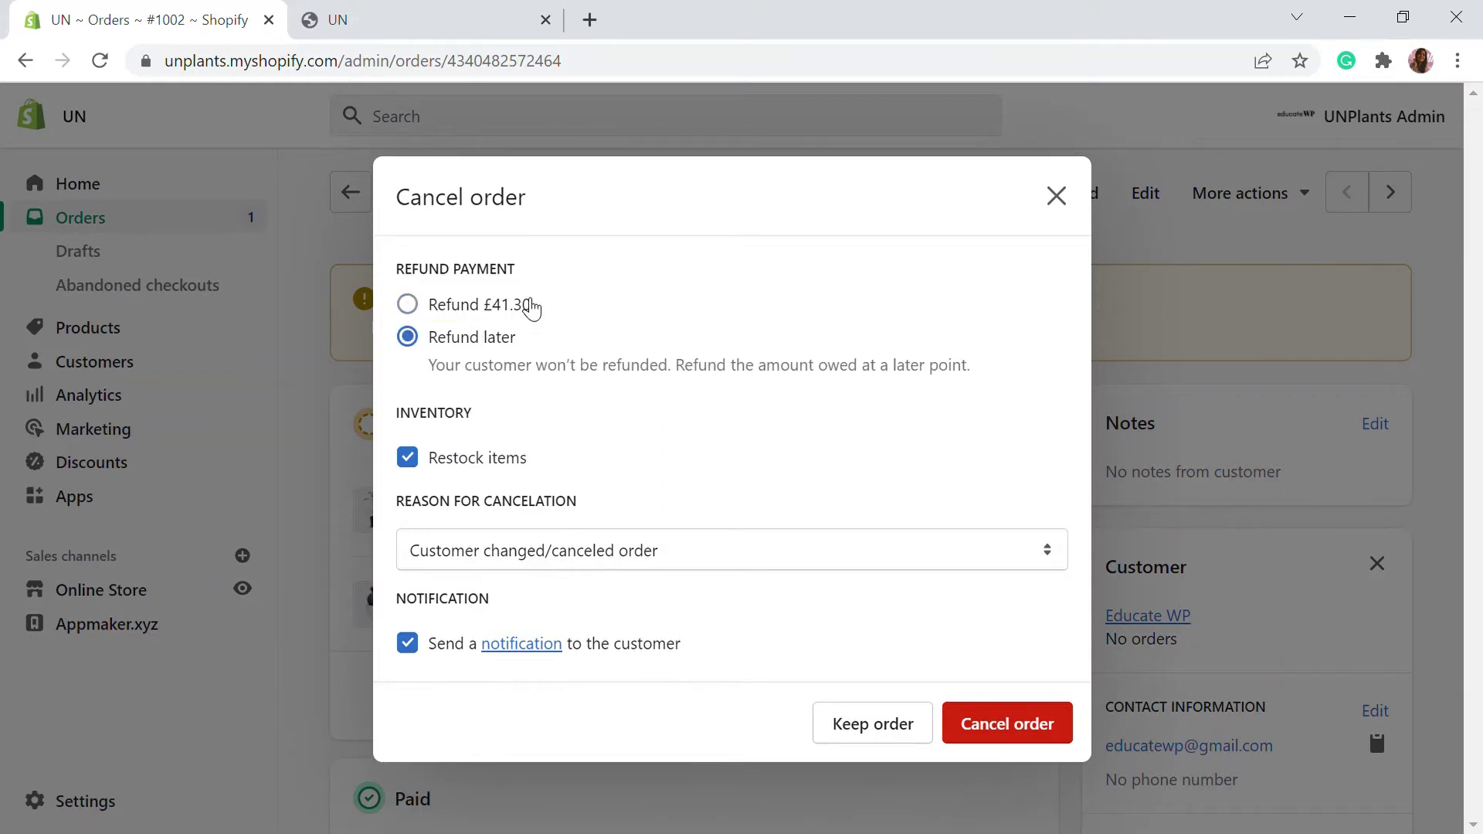
click(519, 301)
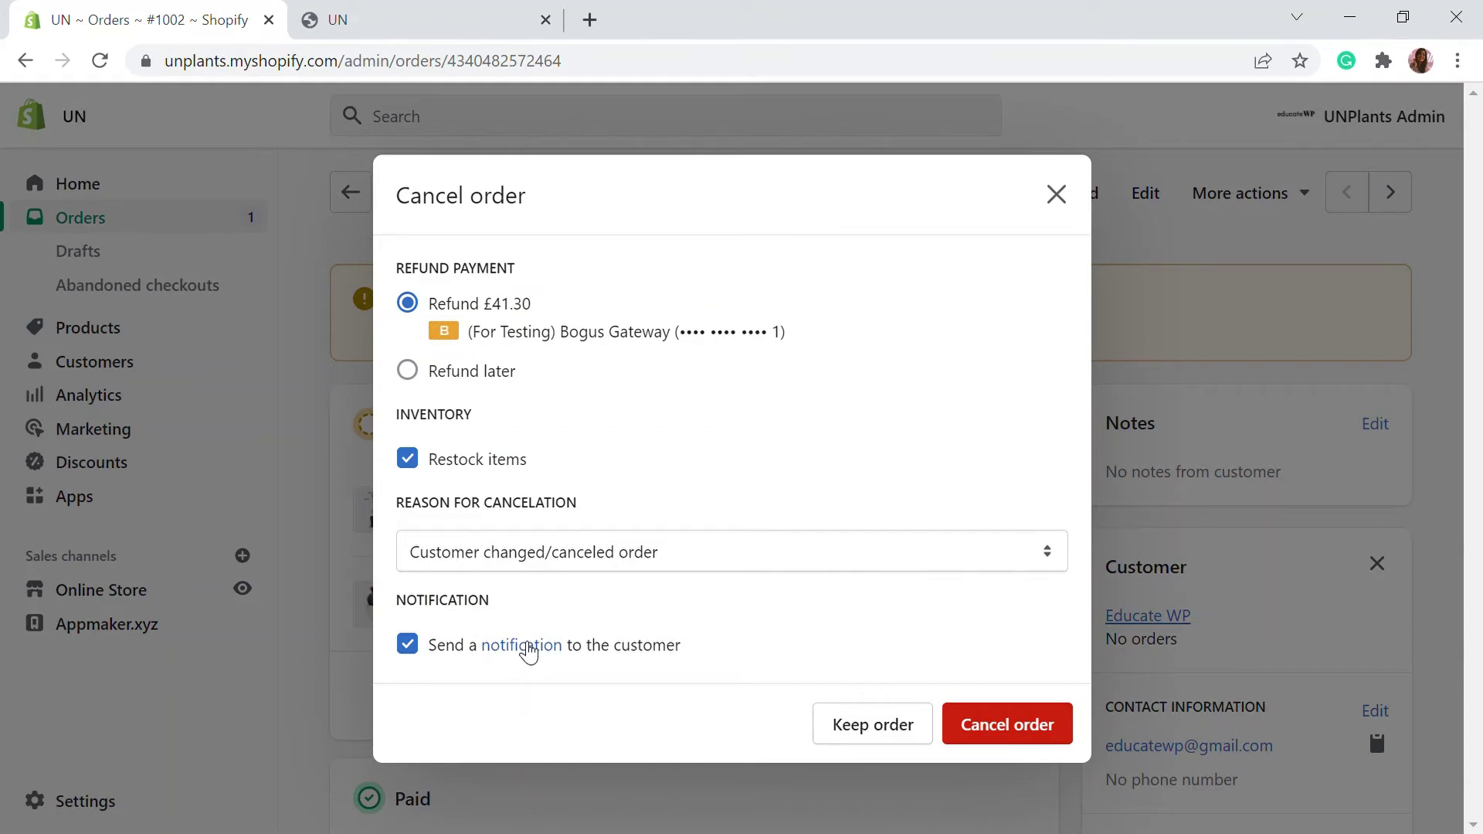
click(629, 555)
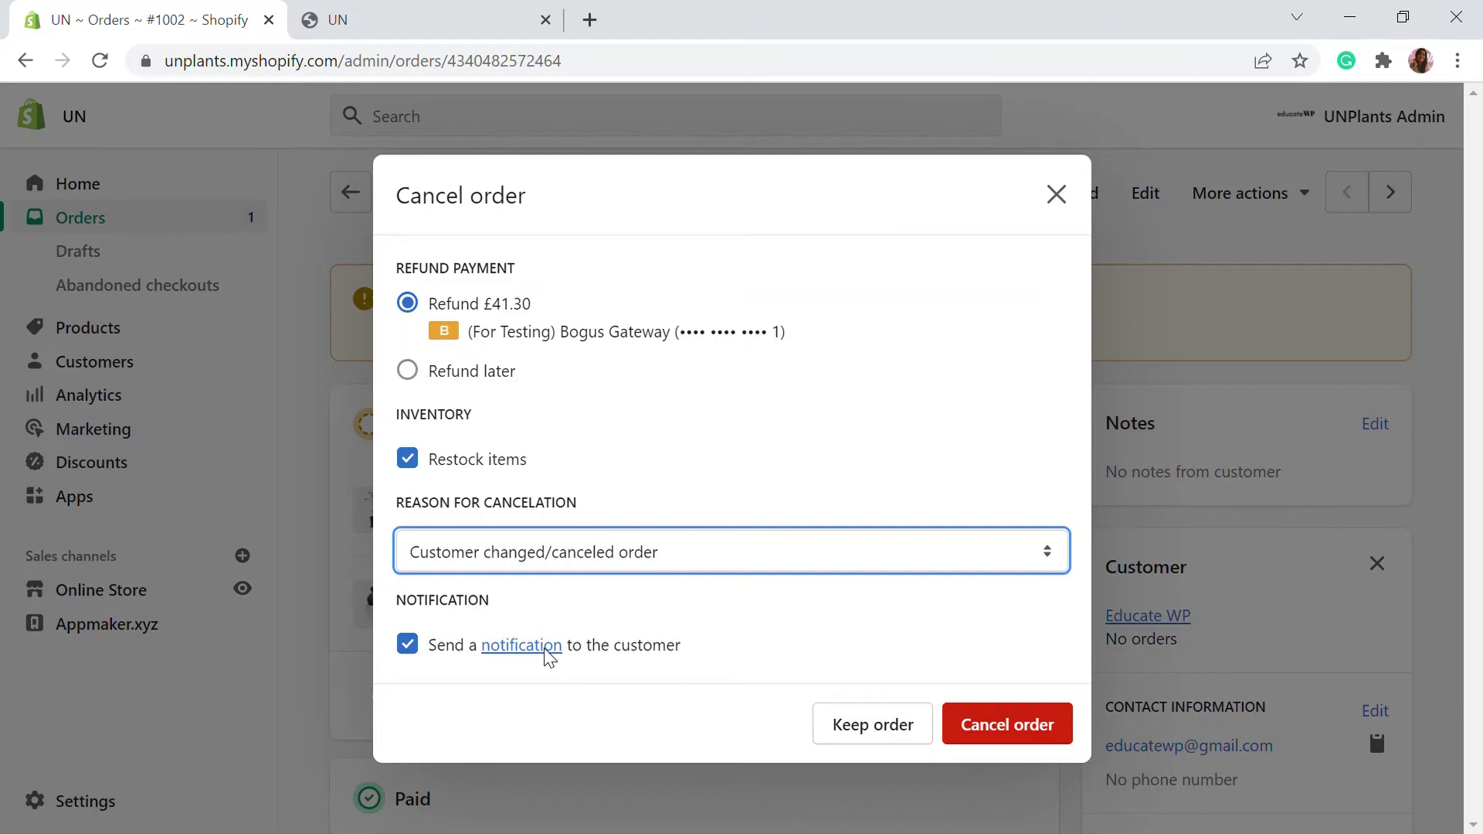
key(Down)
key(Down)
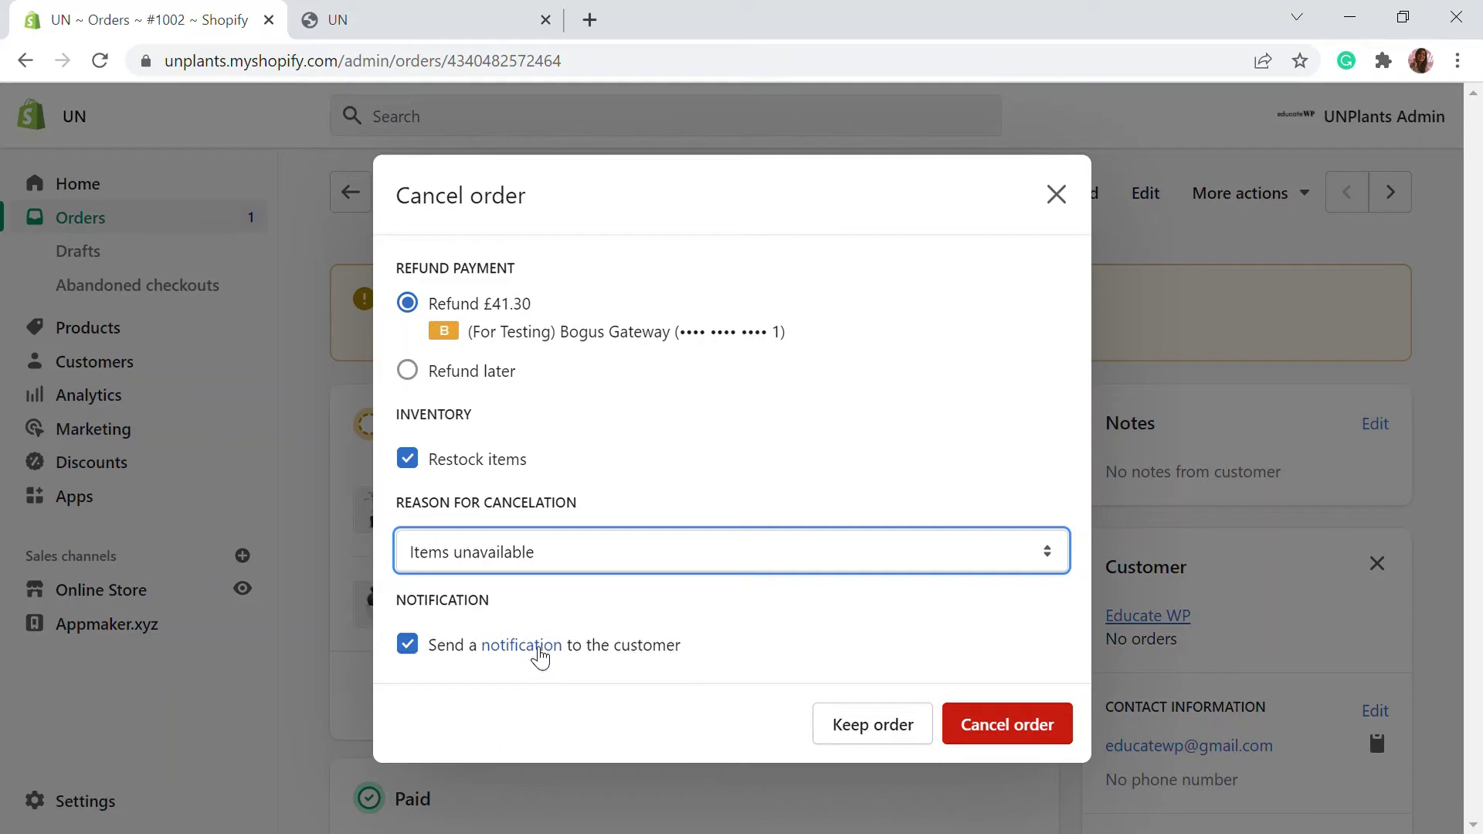
Step: Open the SMS version of the Order canceled notification template
click(538, 651)
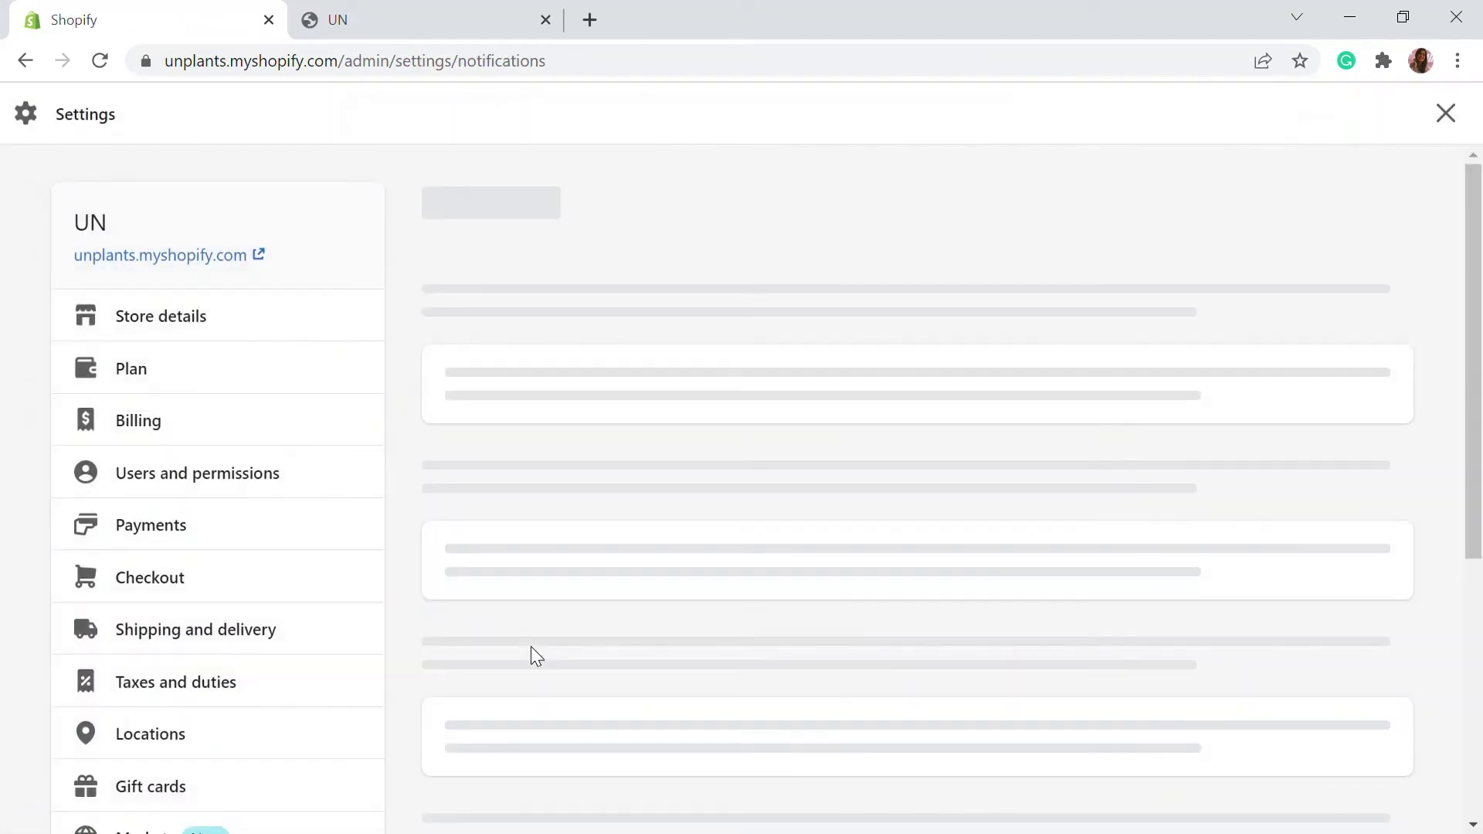
scroll(586, 239, down, 2)
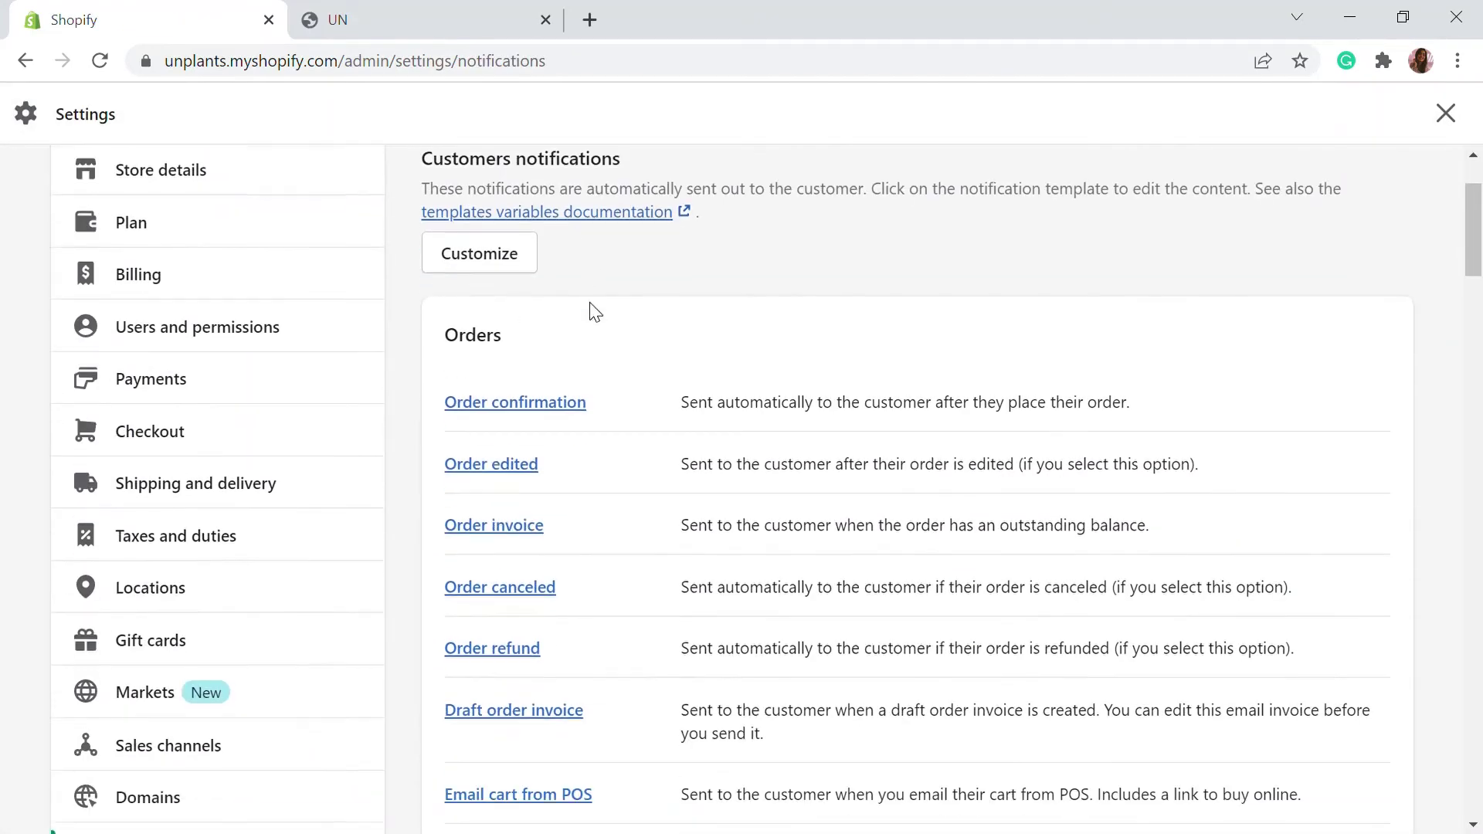
scroll(594, 312, down, 4)
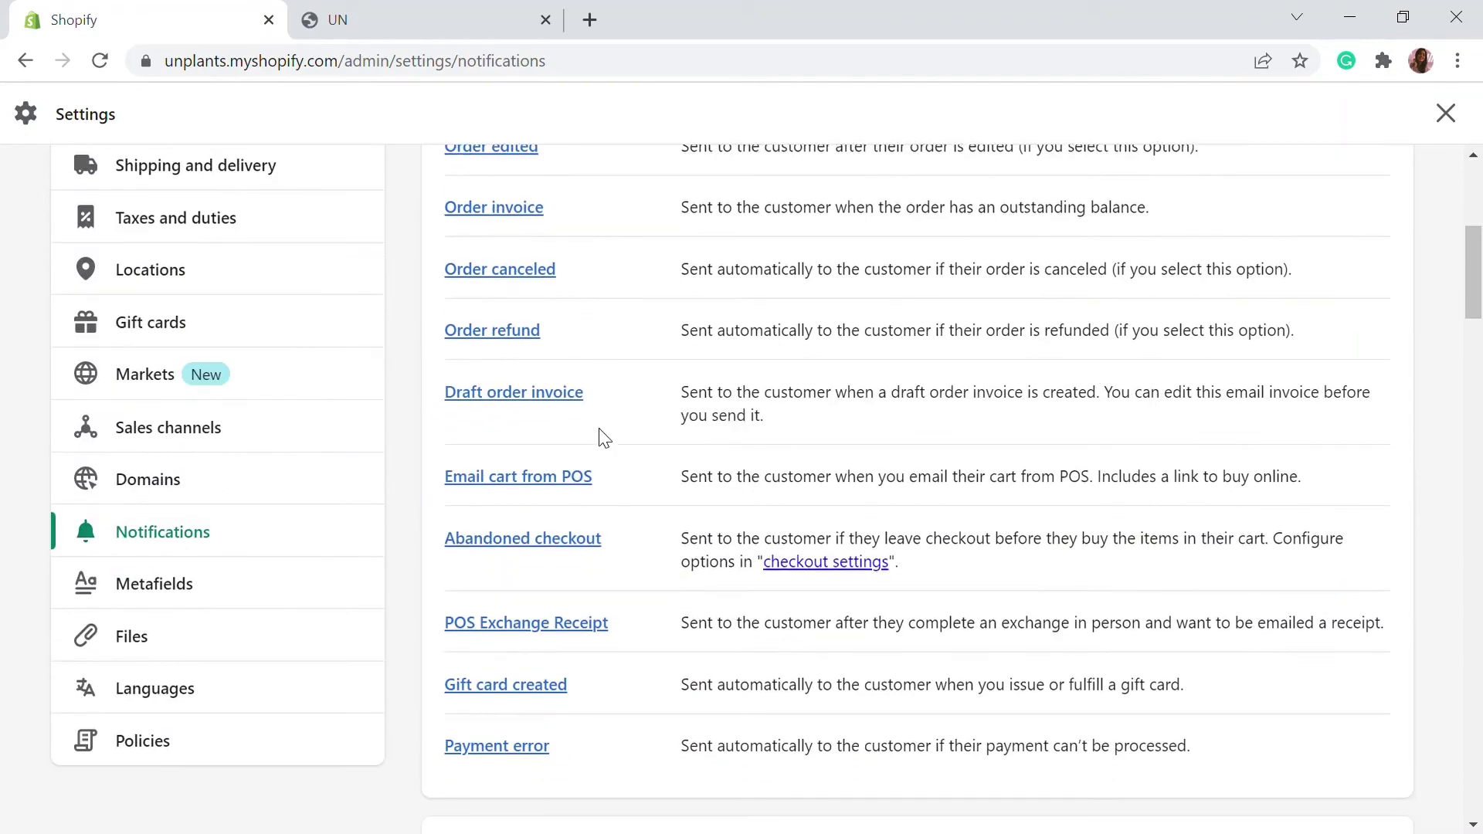
scroll(565, 241, up, 3)
scroll(545, 436, down, 1)
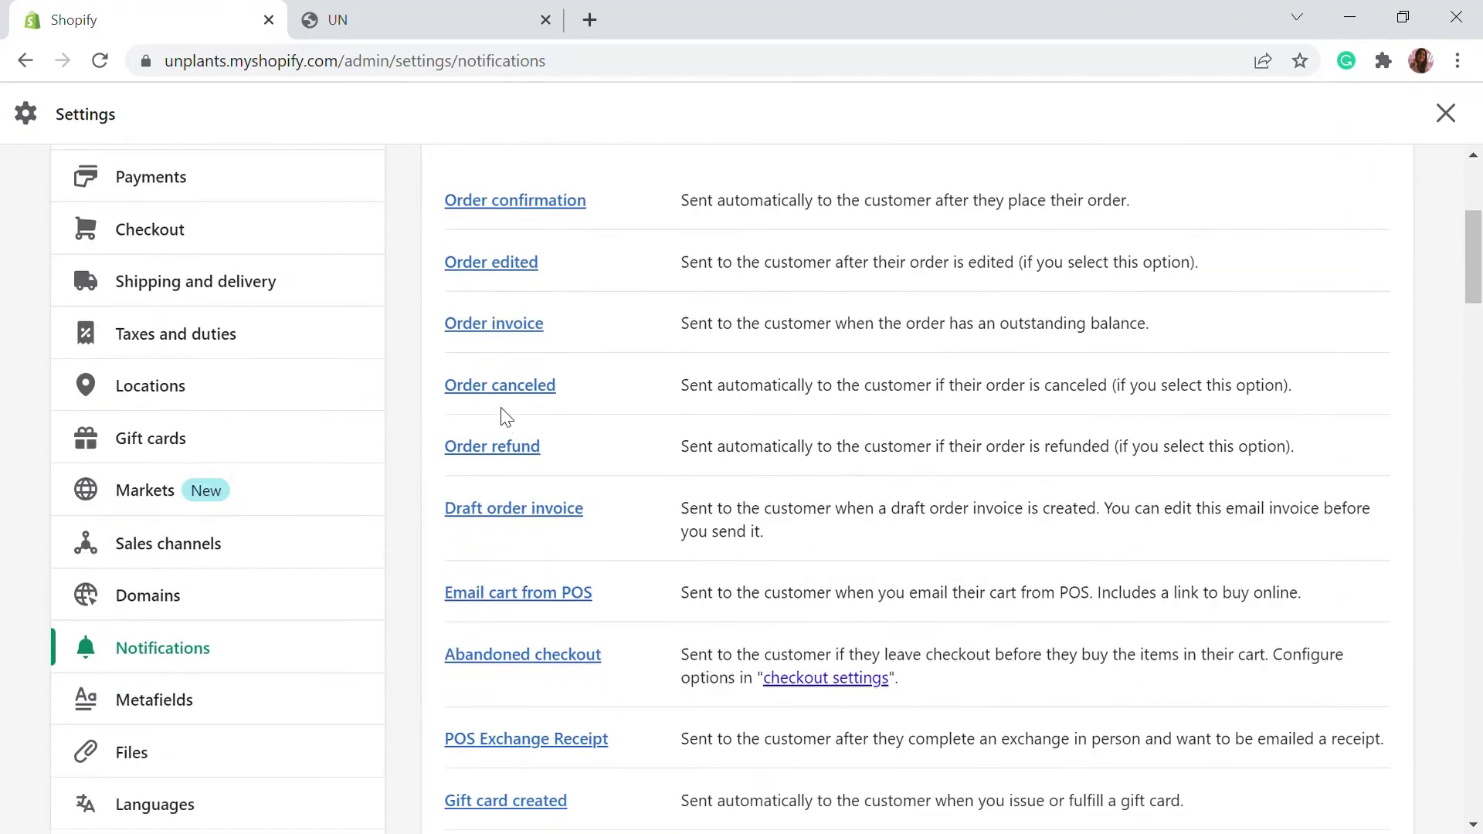
click(536, 388)
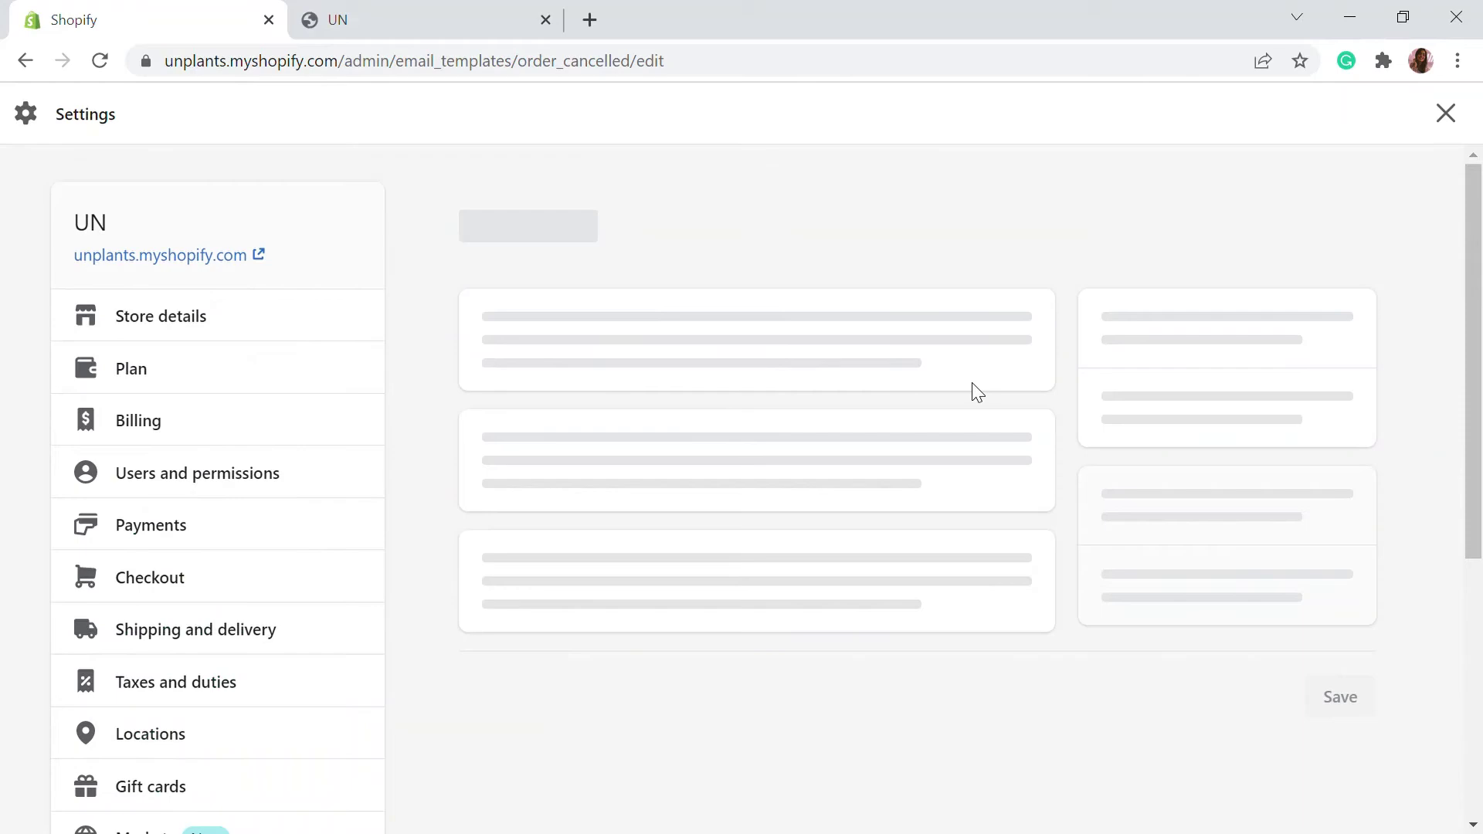
scroll(725, 659, down, 2)
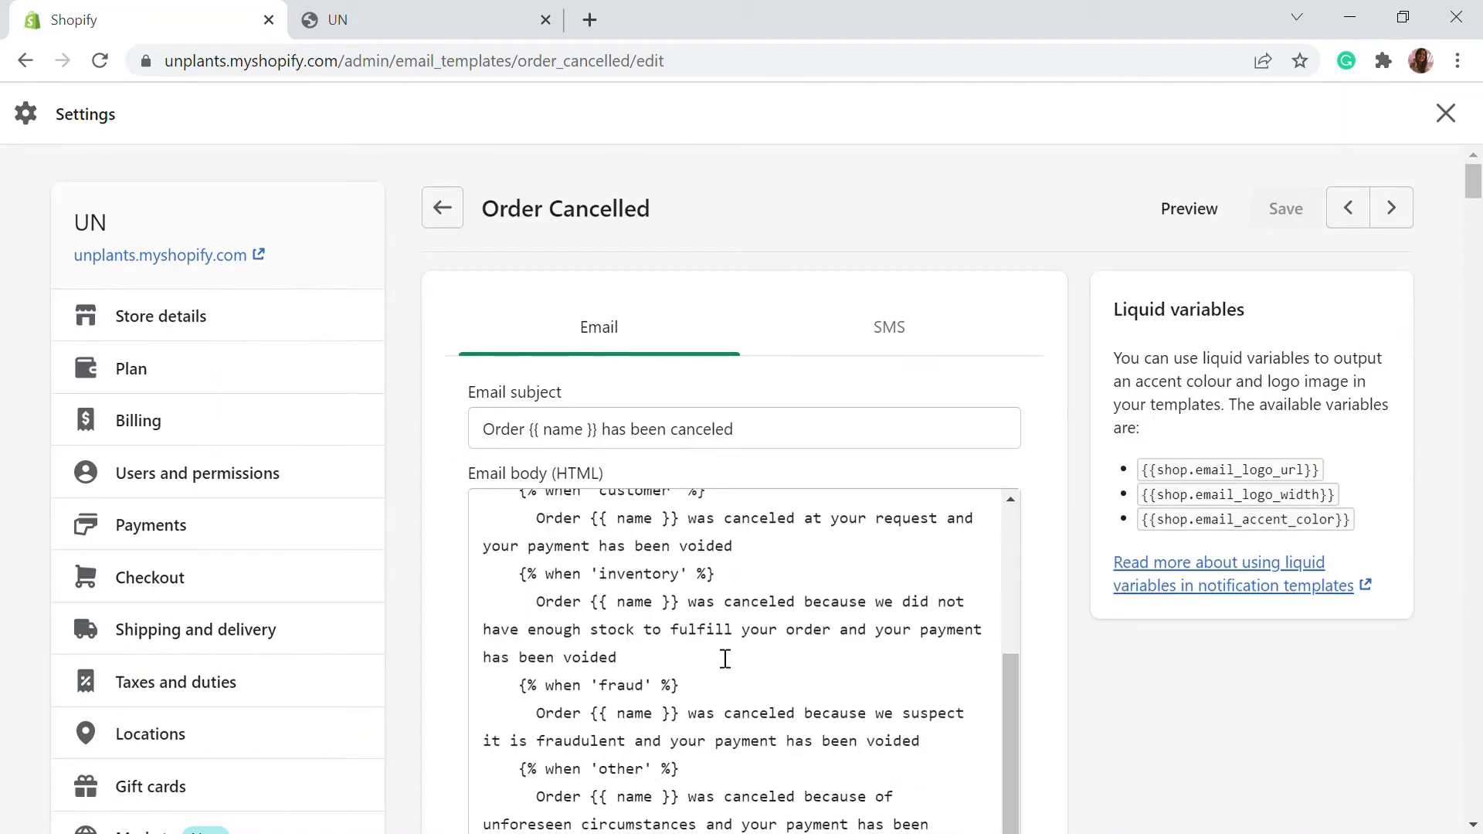
scroll(725, 659, down, 2)
scroll(725, 655, up, 5)
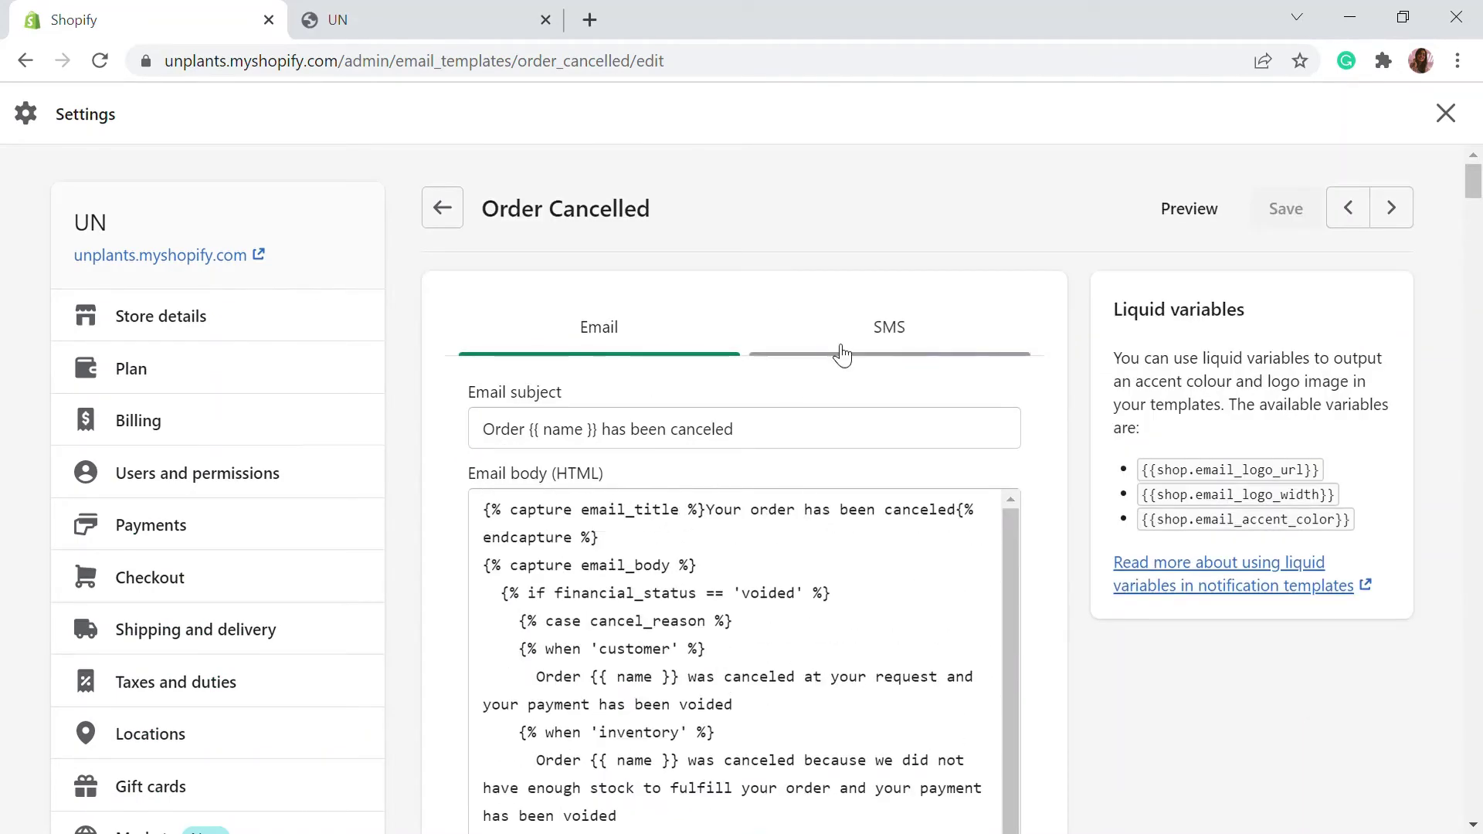
click(877, 328)
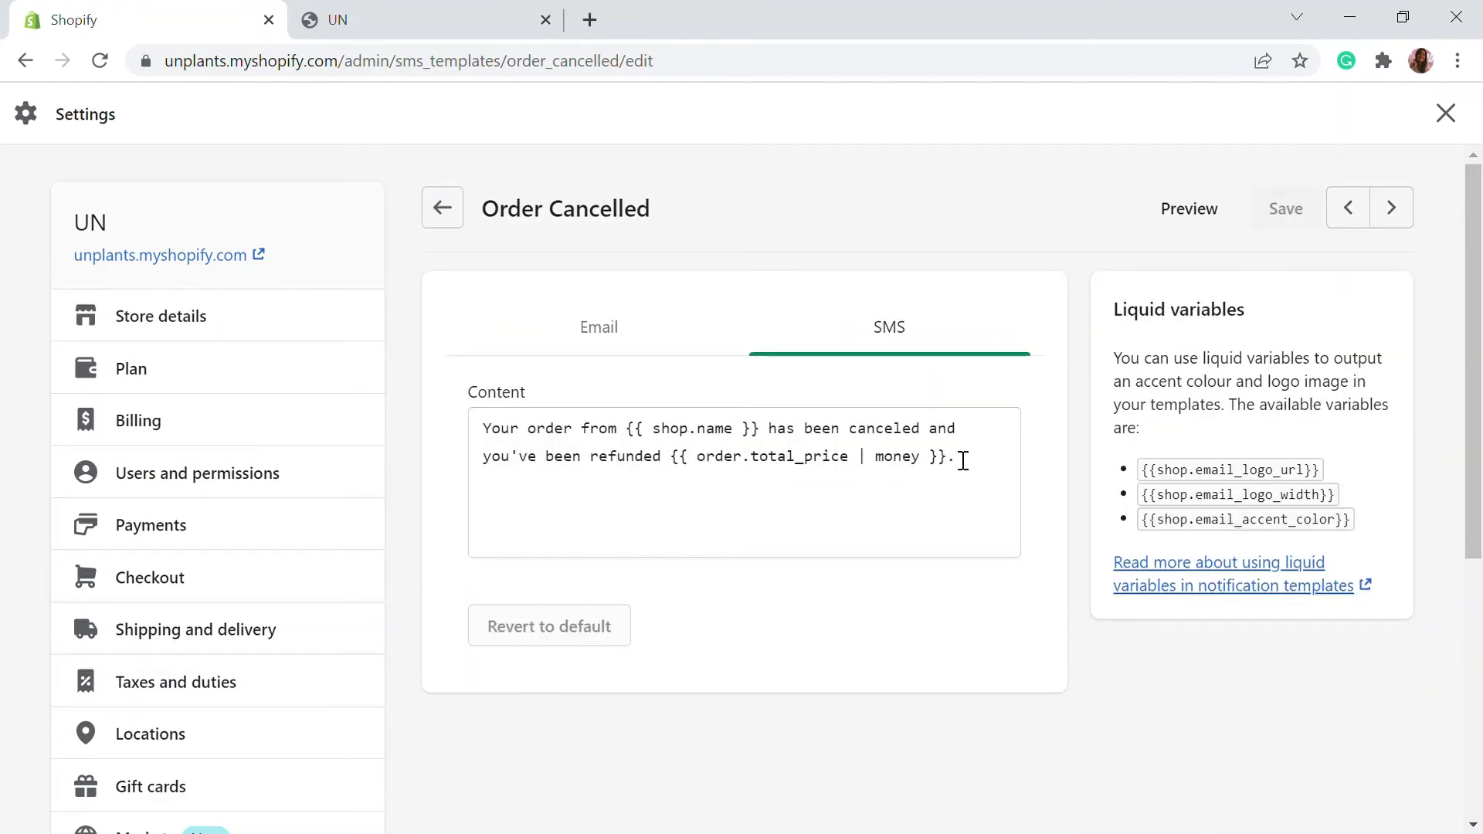
Step: Add 'due to unavailability of stock', change 'been' to 'will', append 'within 3 working days'
click(943, 430)
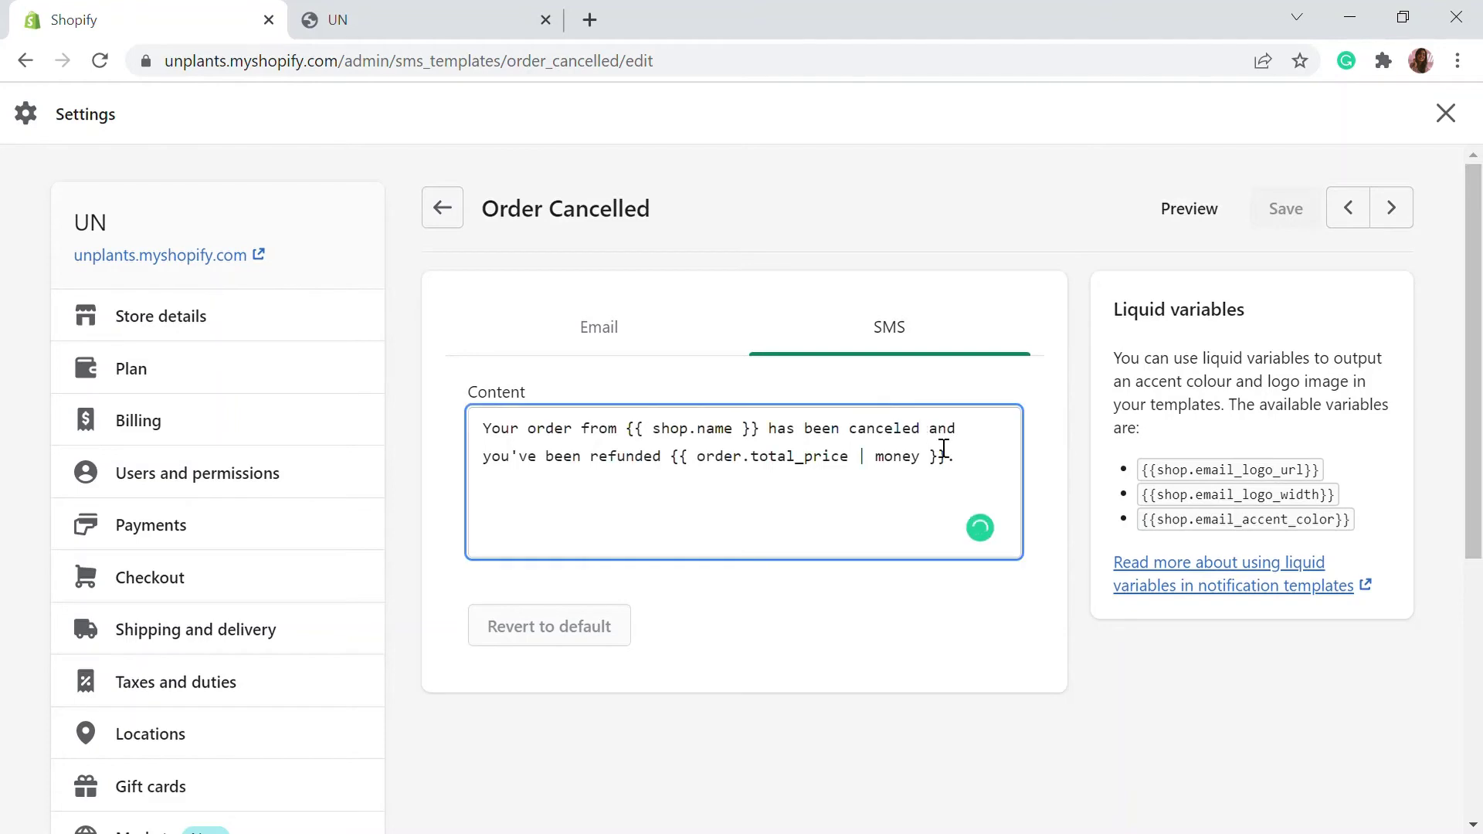
text(due to )
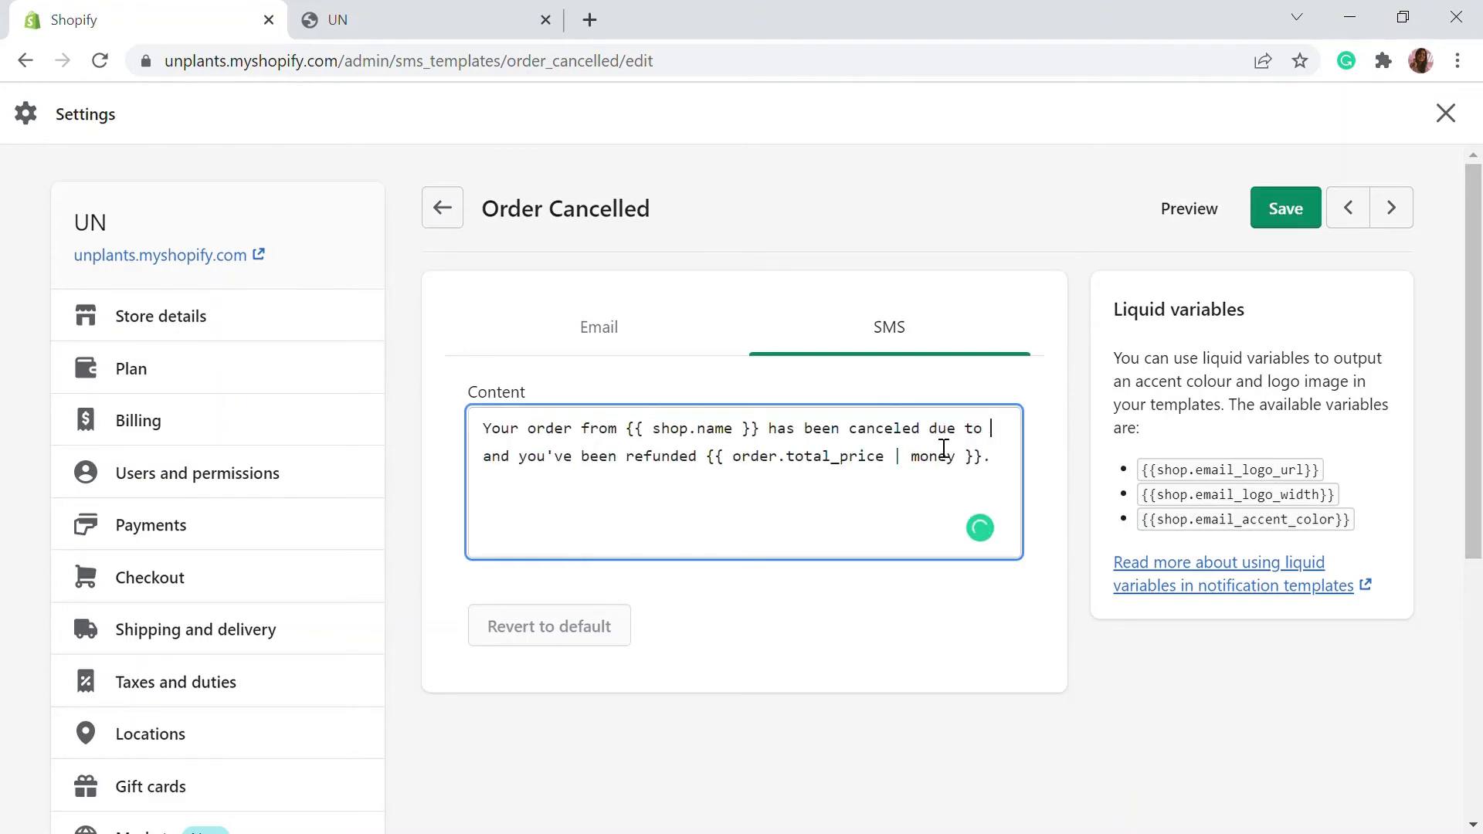
text(unav)
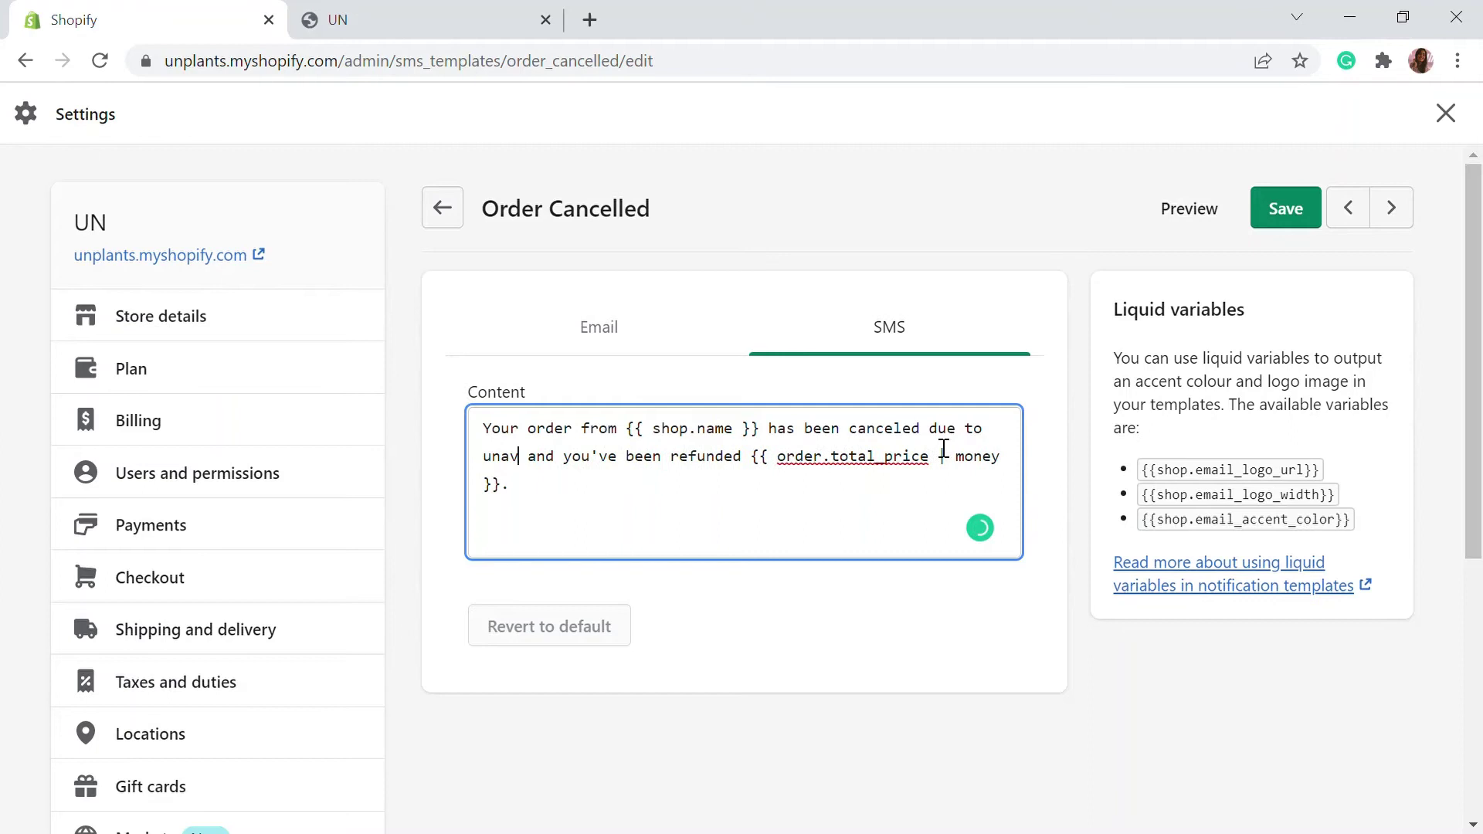
text(ailabili)
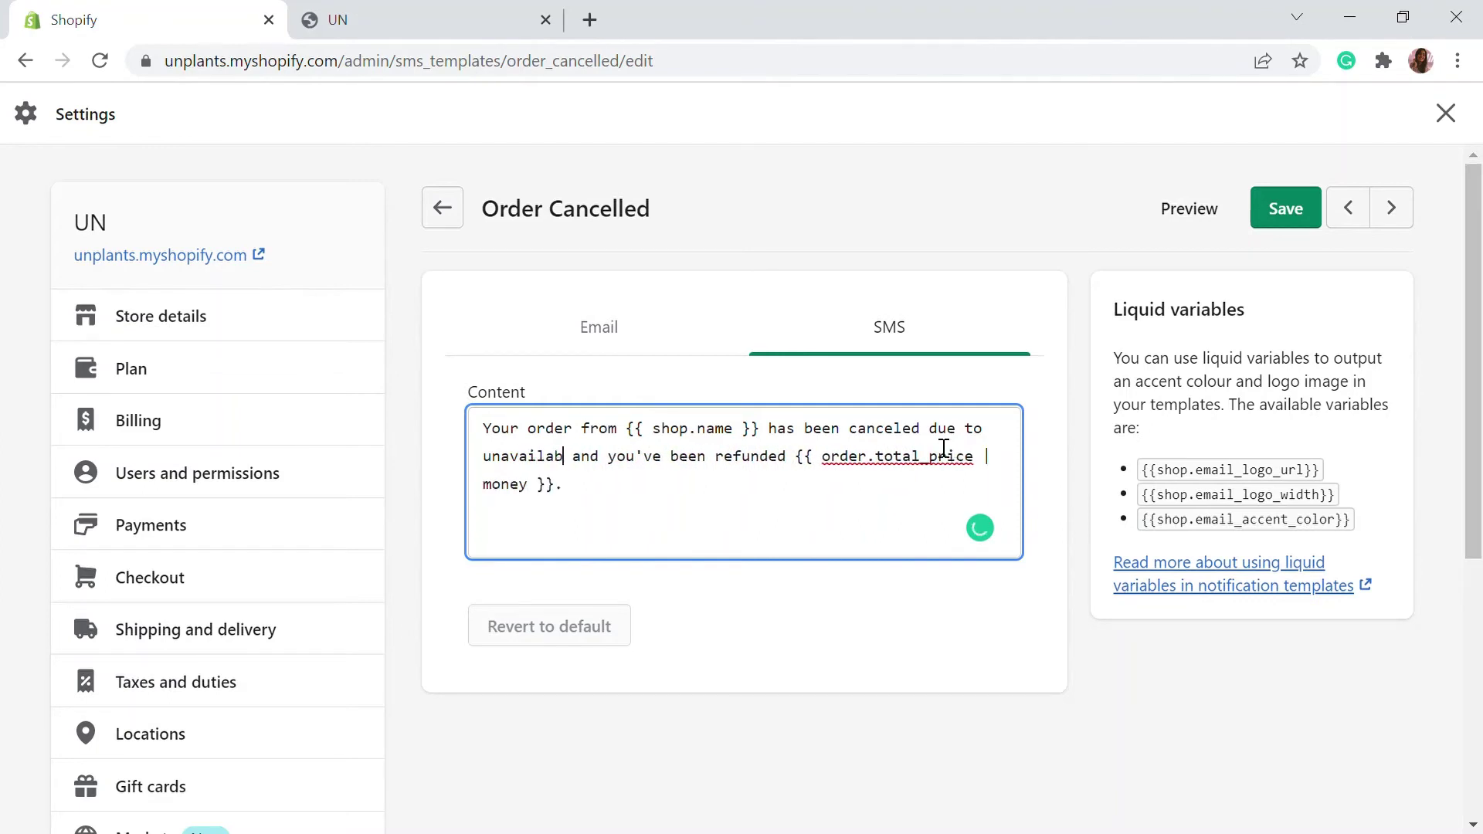
text(ty of st)
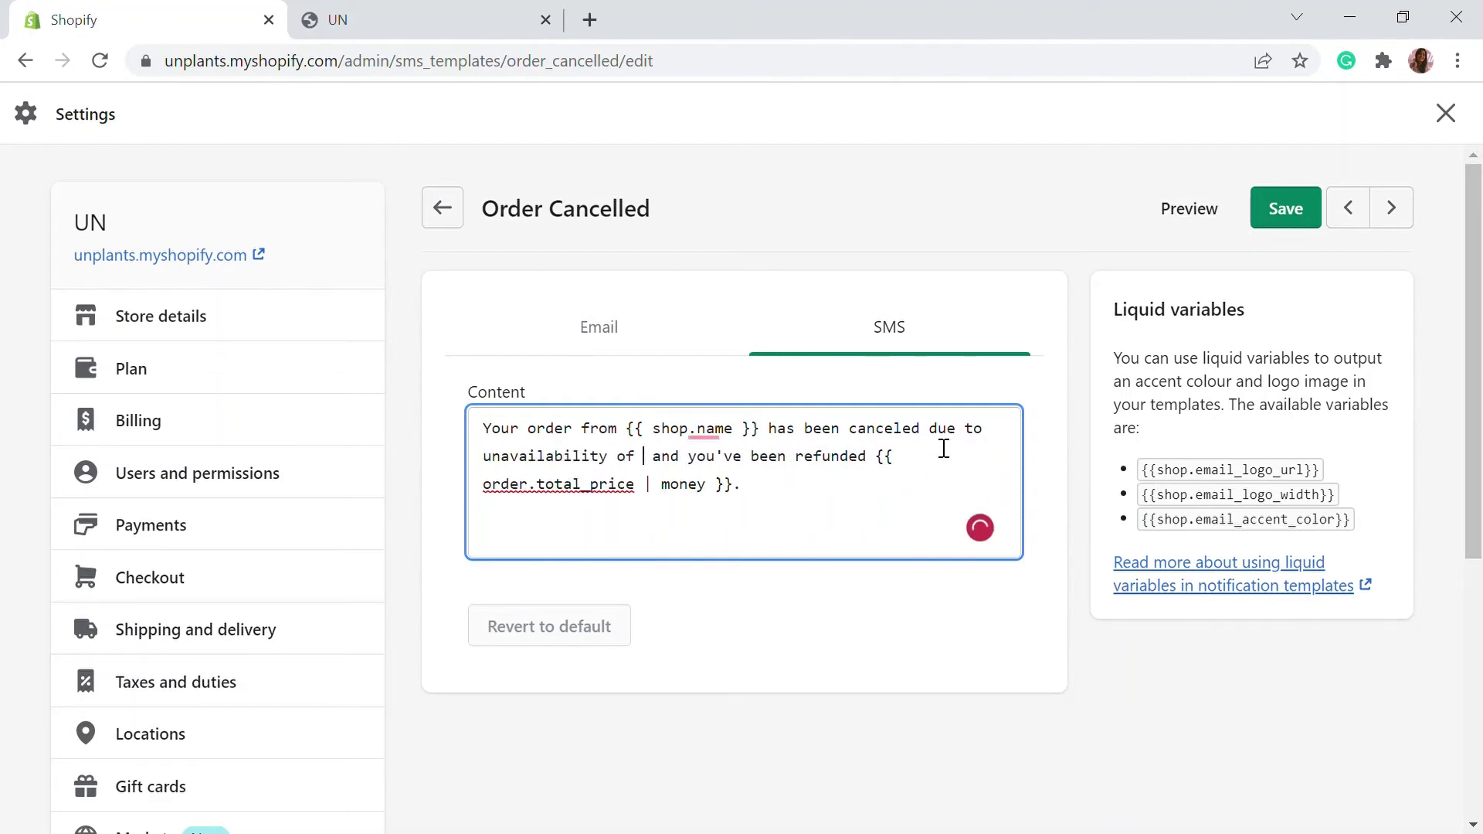
text(ock)
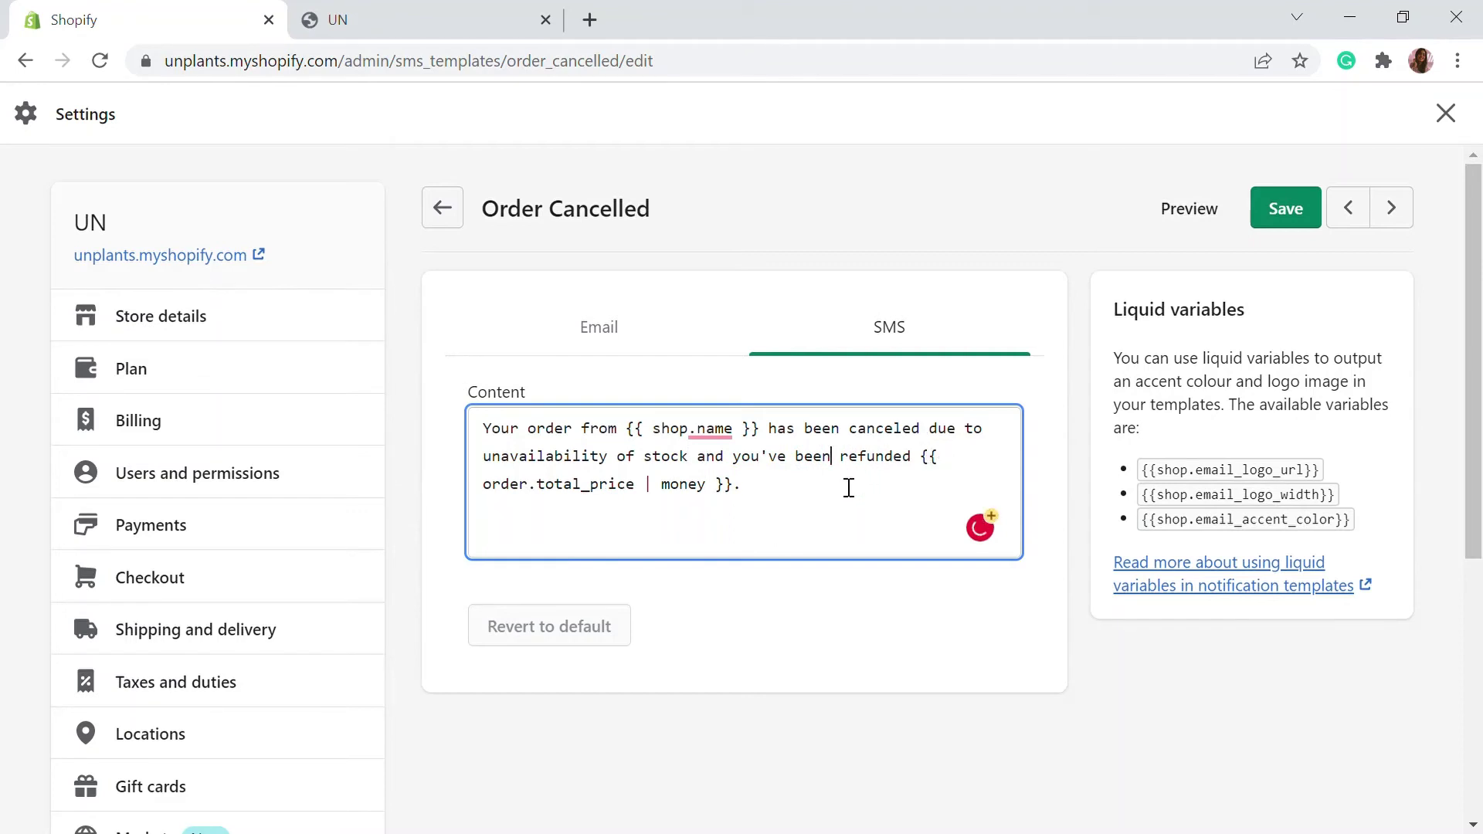
key(BackSpace)
key(BackSpace)
key(BackSpace)
key(BackSpace)
text(w)
text(ill)
text(with)
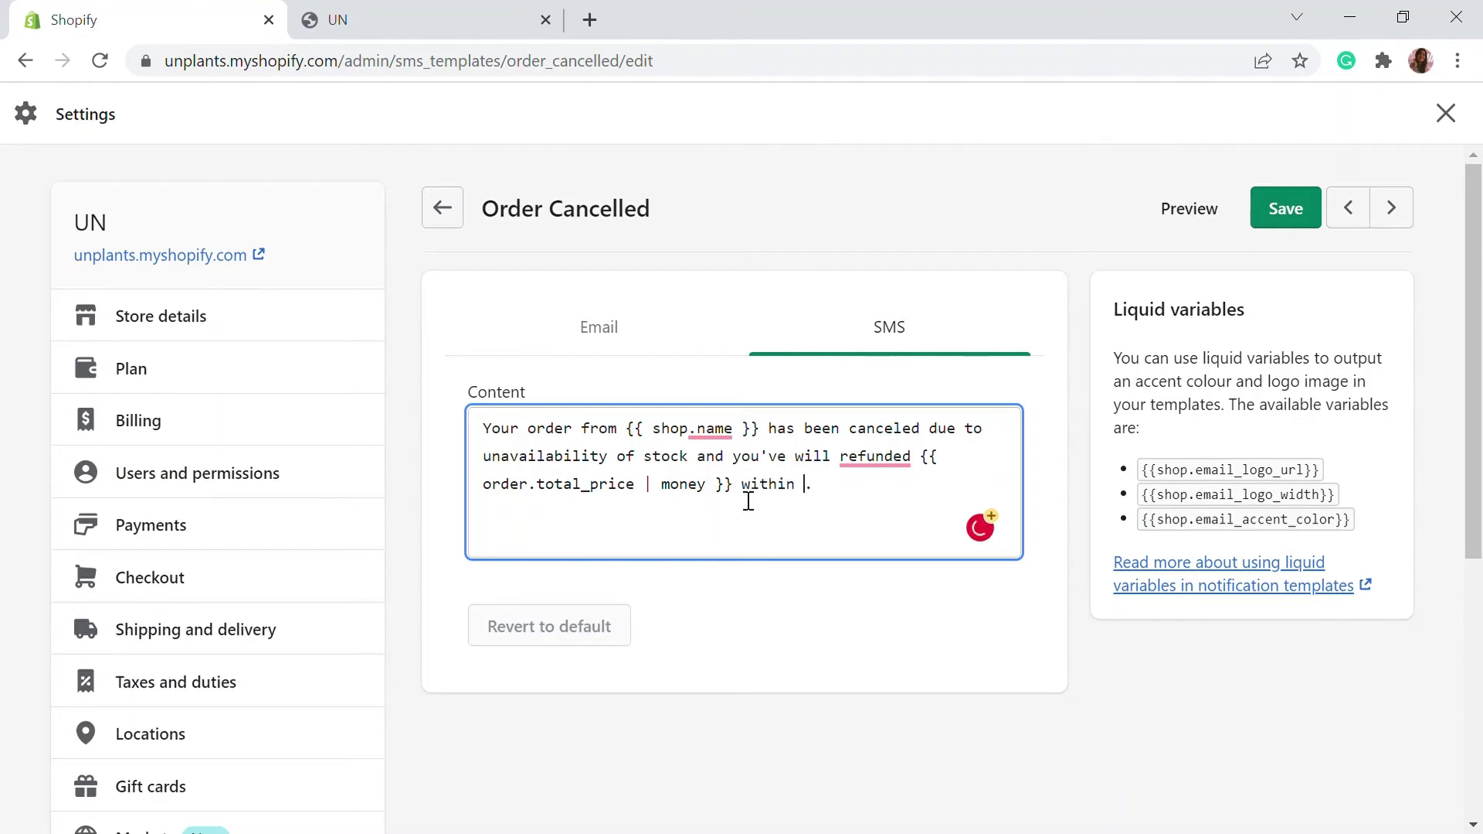
text(in 3 working days)
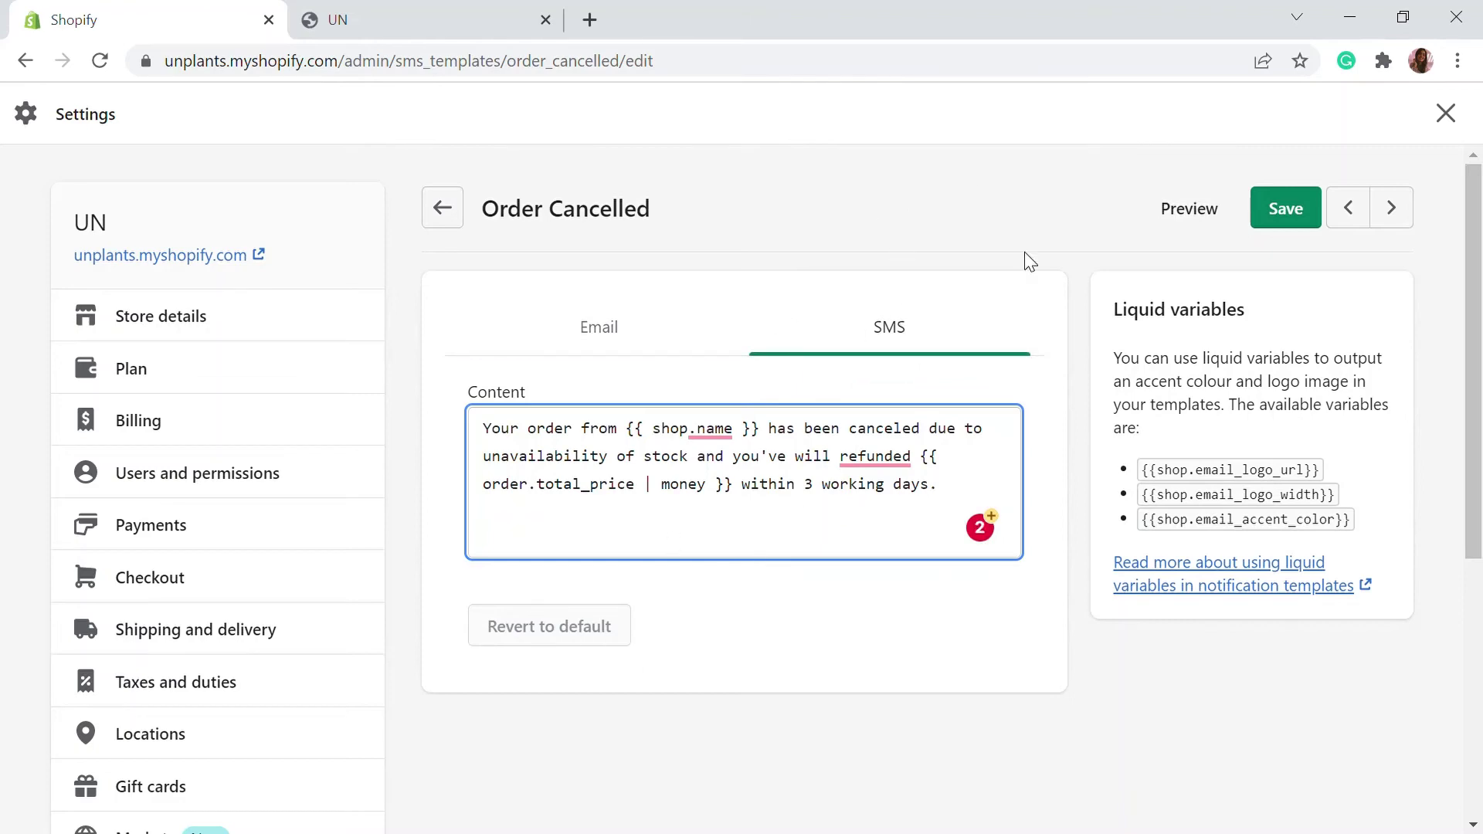
Step: Preview the reworded Order Cancelled SMS, then save it and confirm the notification update
click(1203, 216)
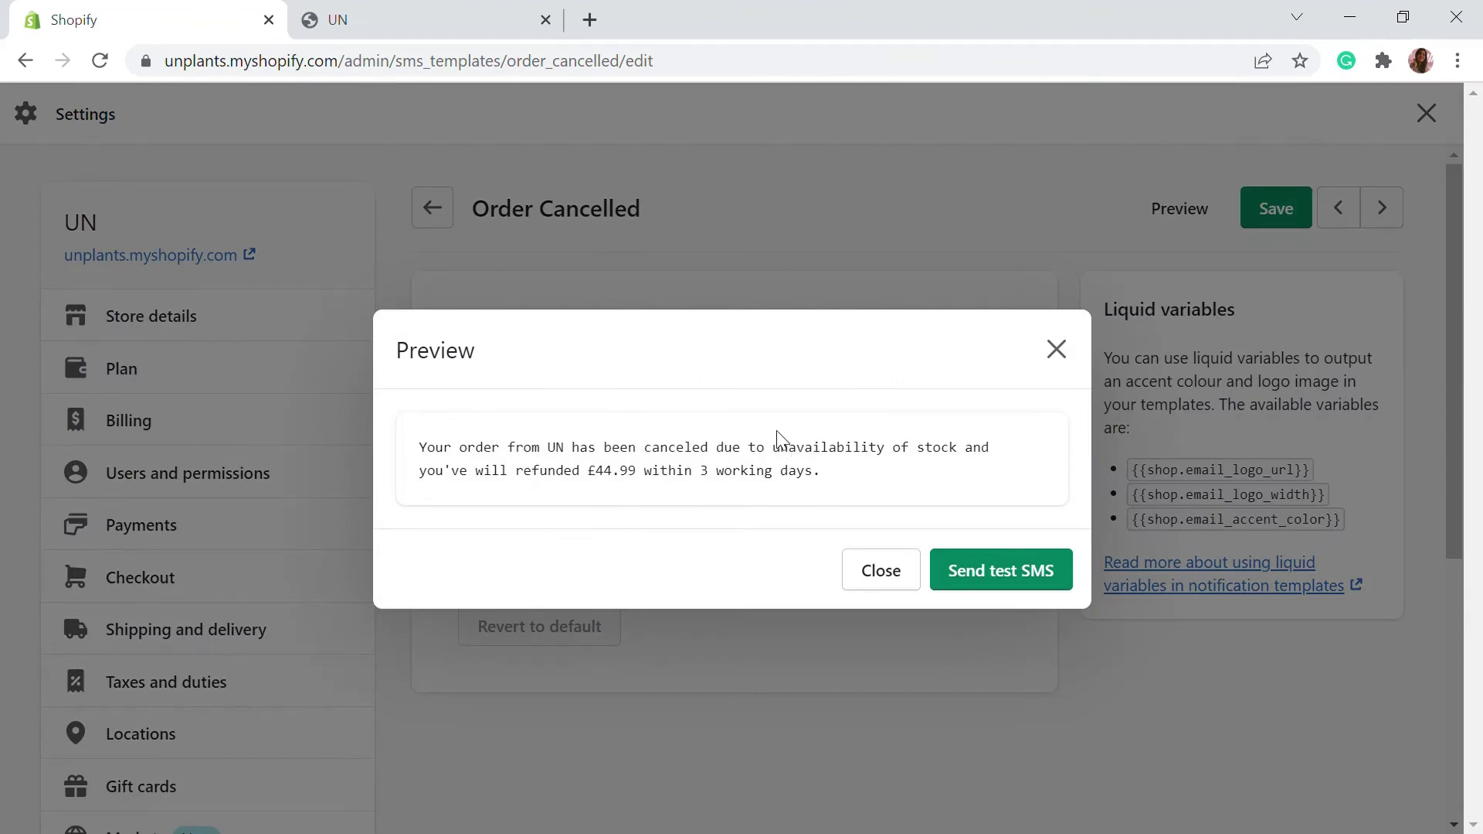
click(1057, 349)
click(587, 347)
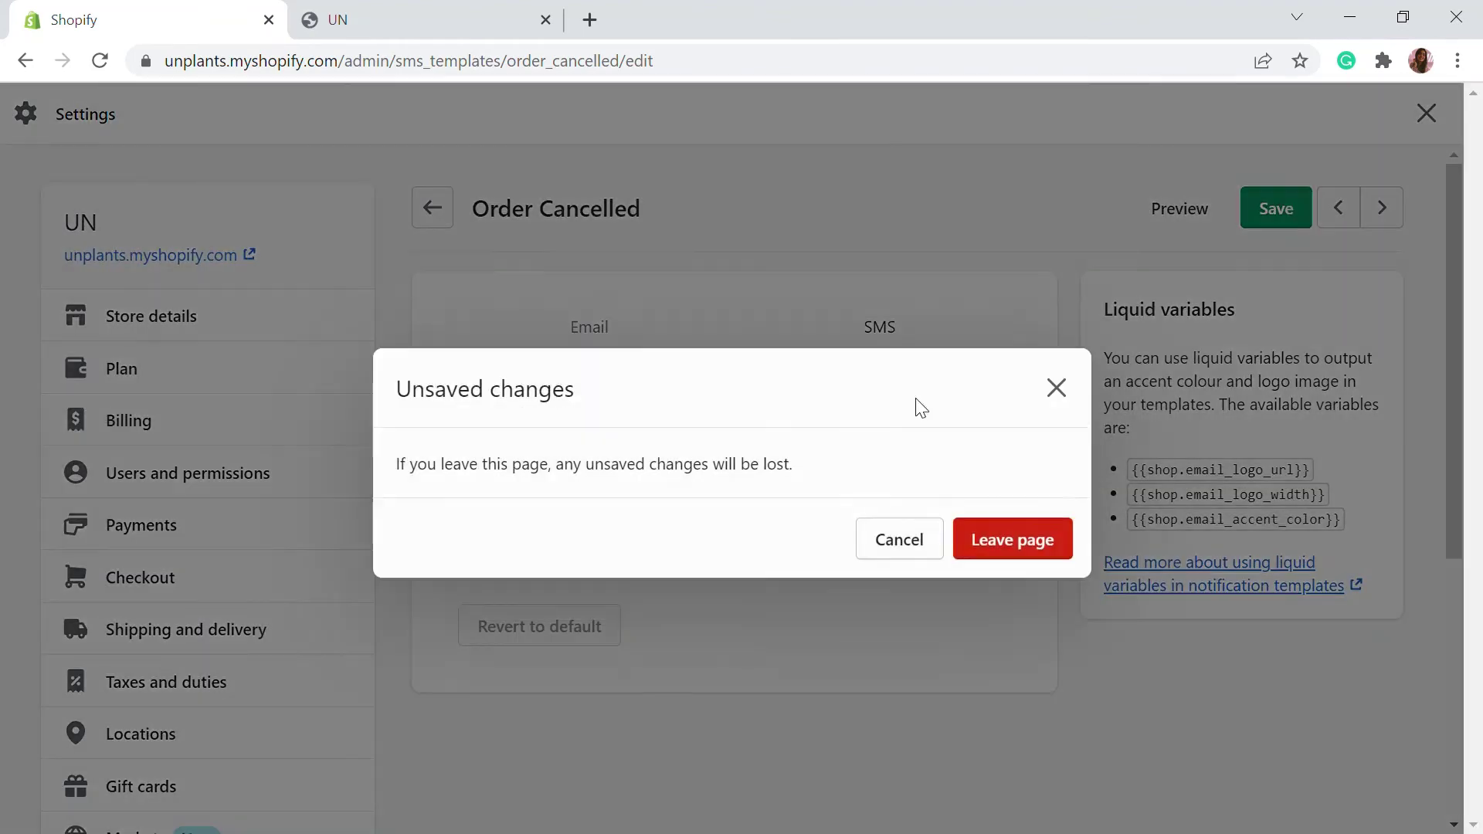
click(1056, 382)
click(1281, 218)
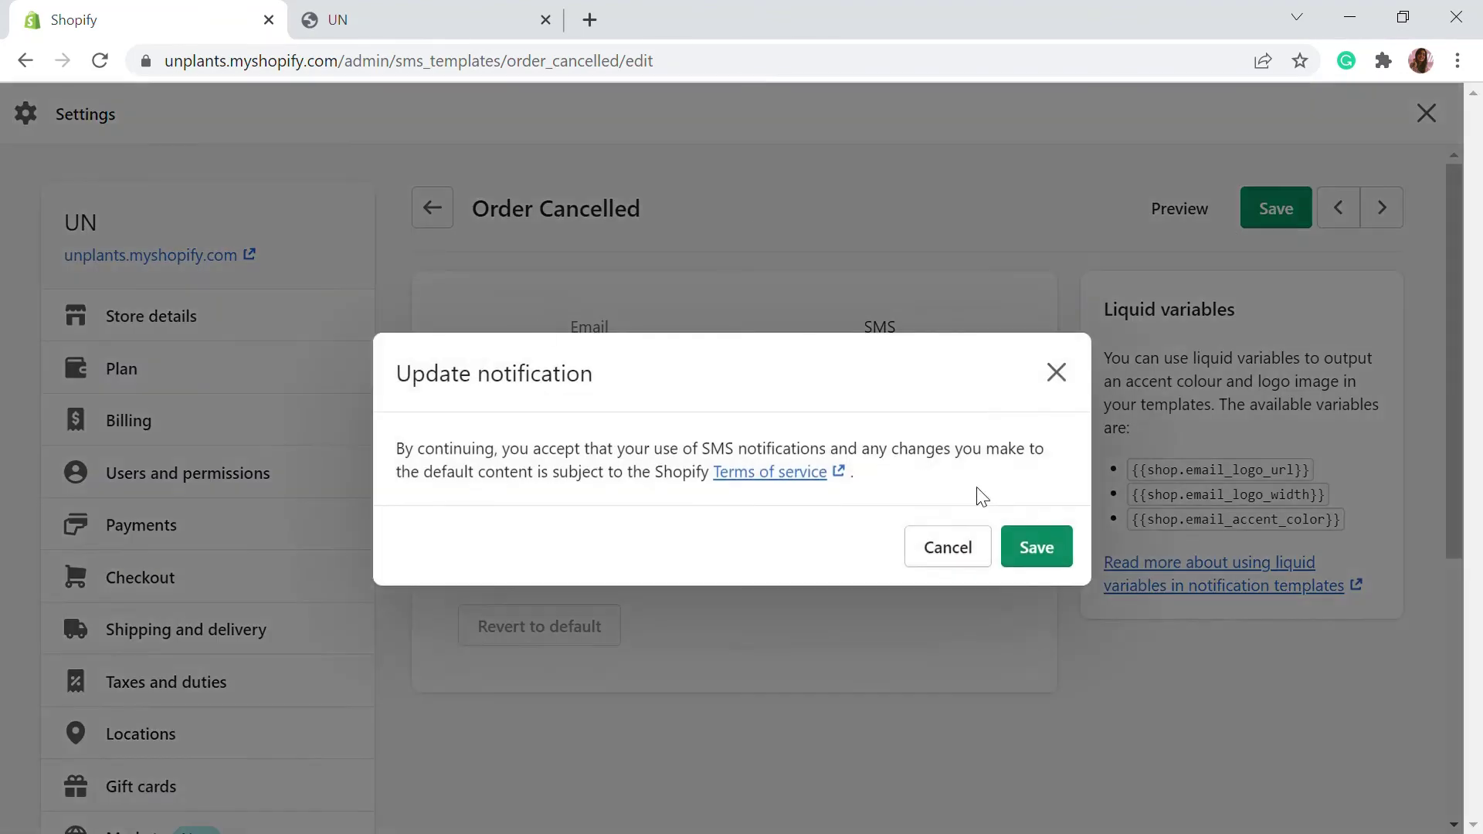
click(1033, 541)
click(695, 332)
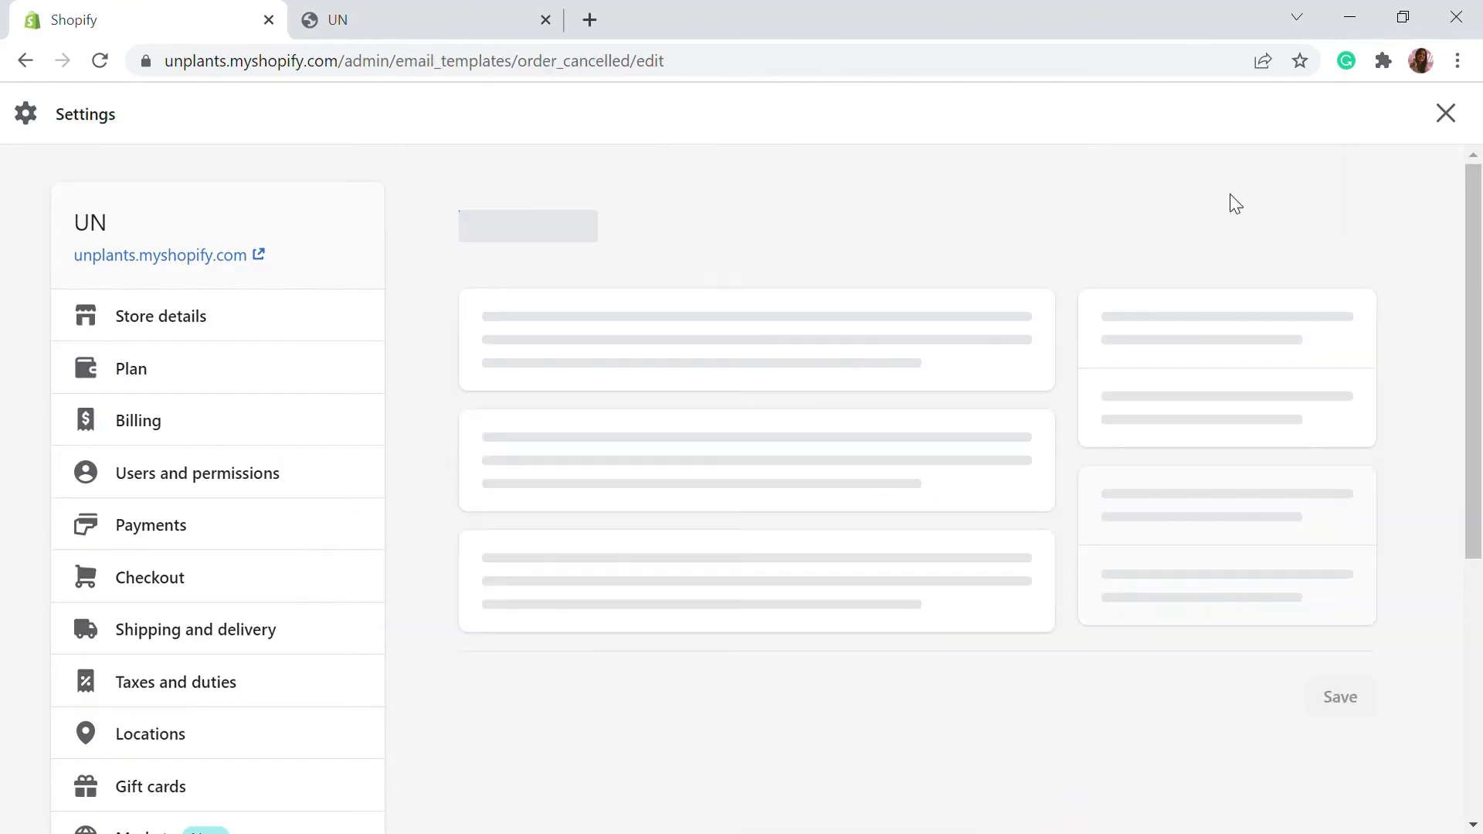
click(1192, 208)
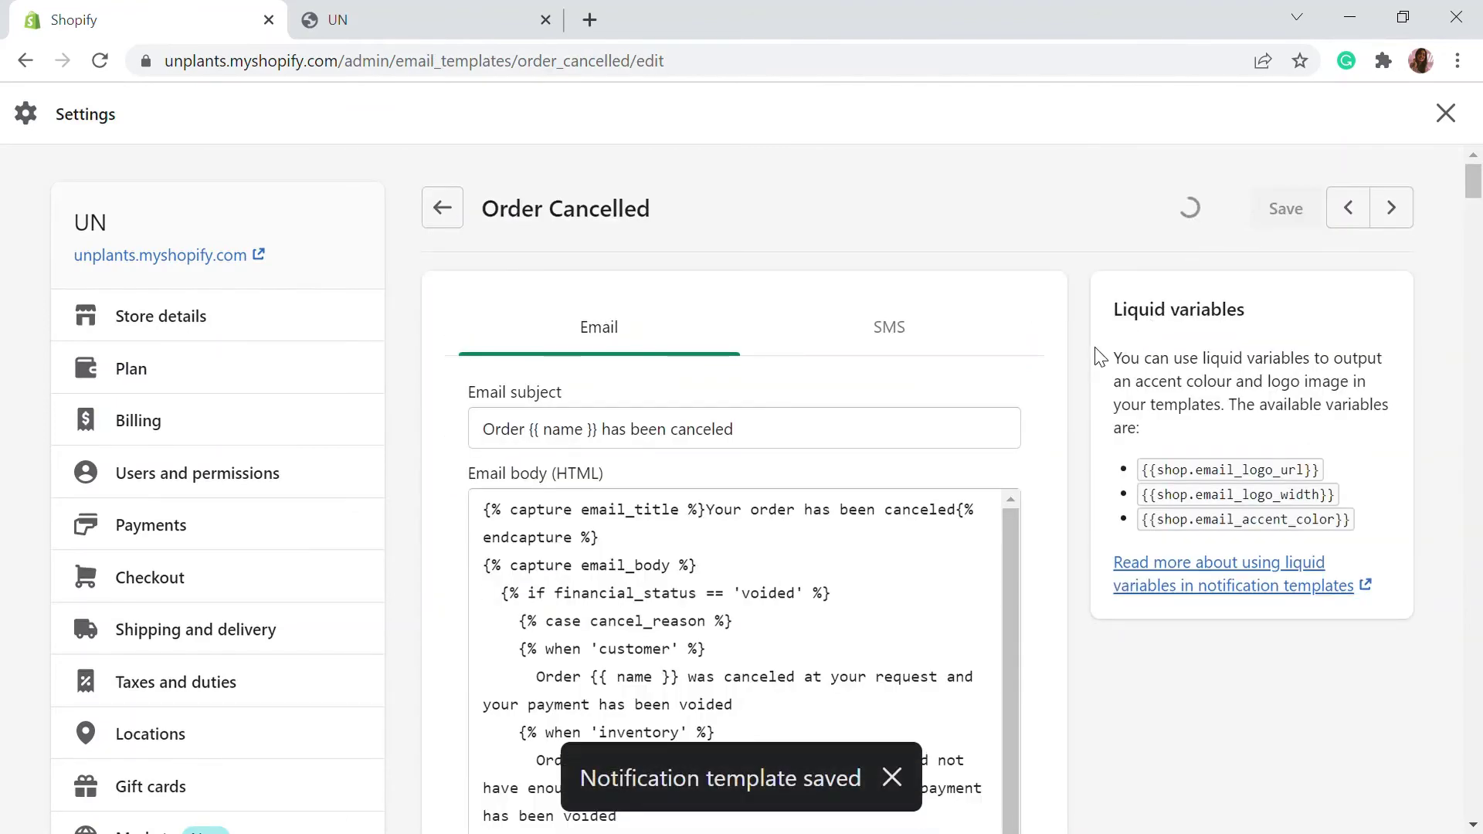
scroll(695, 470, down, 2)
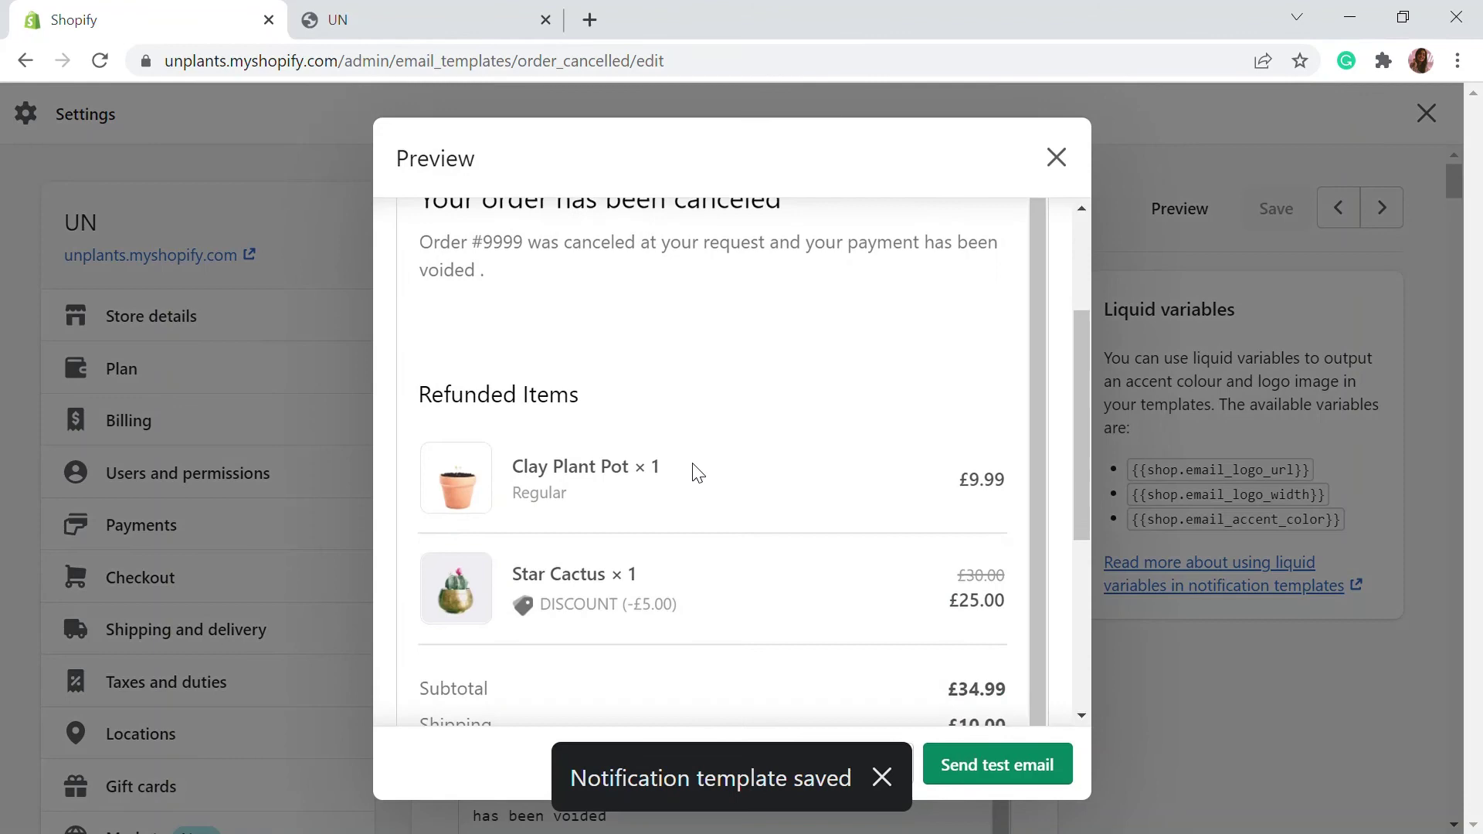
scroll(472, 290, up, 1)
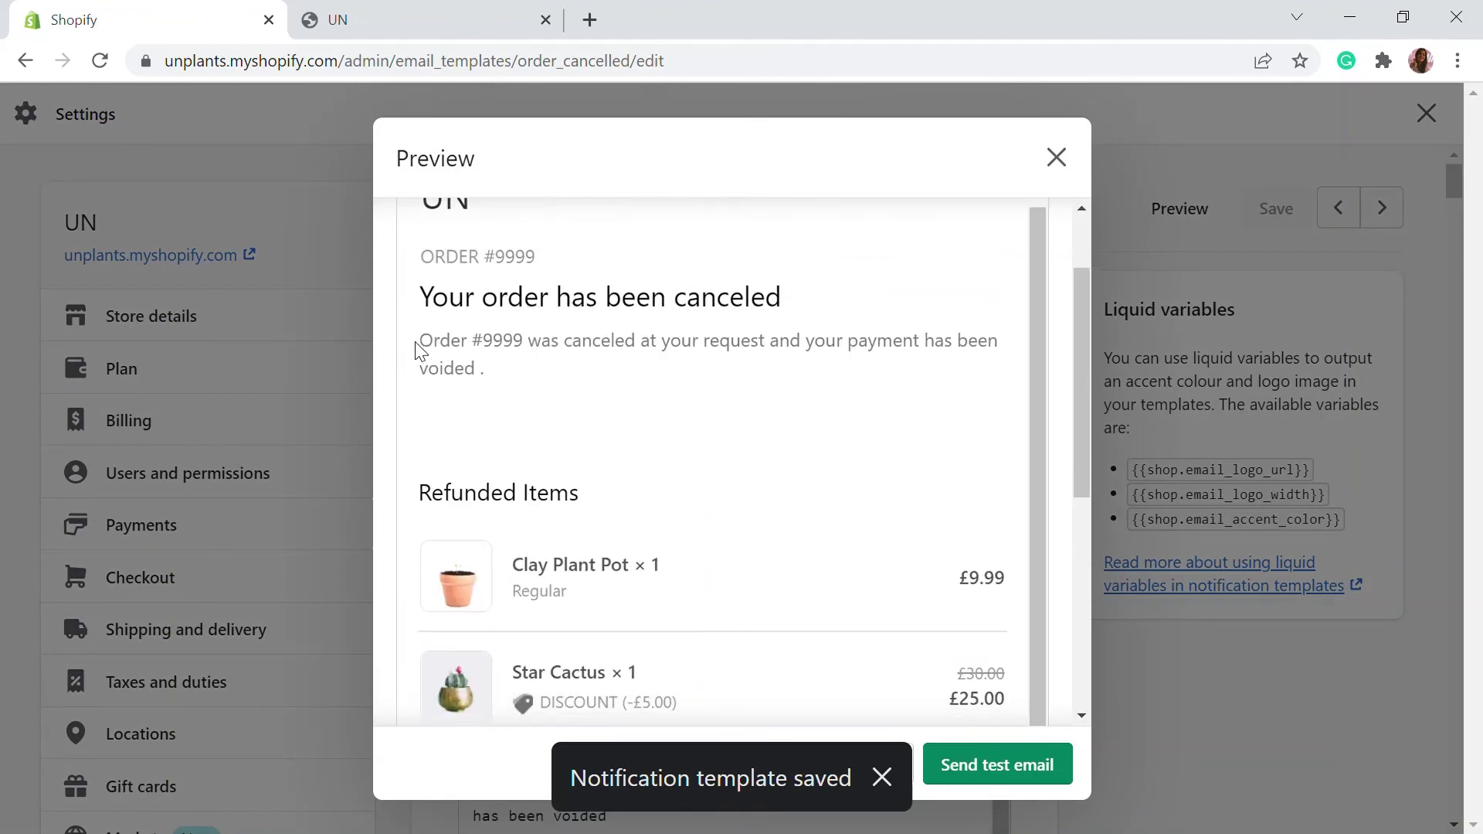
scroll(665, 441, down, 5)
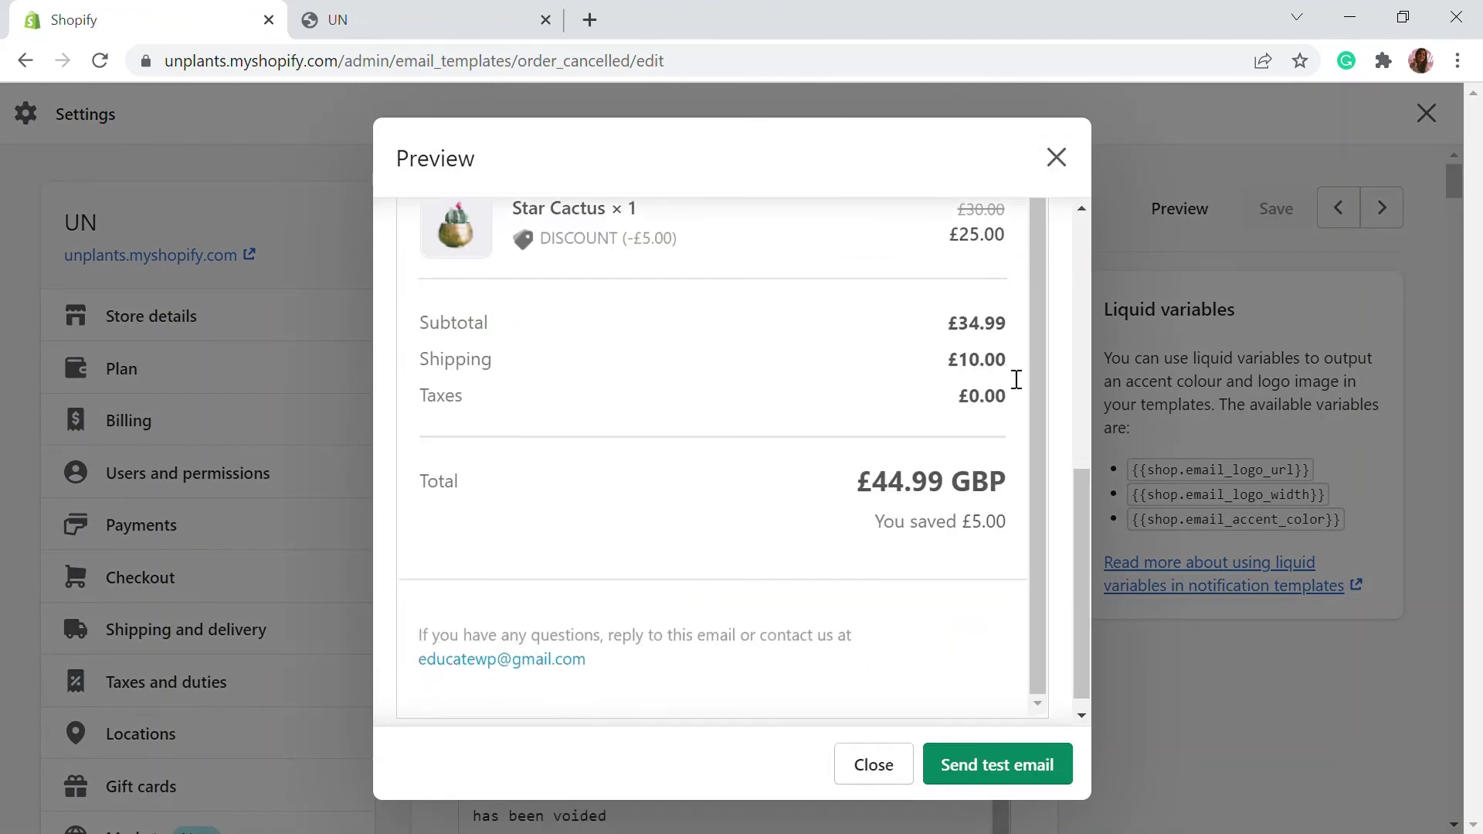
click(1056, 156)
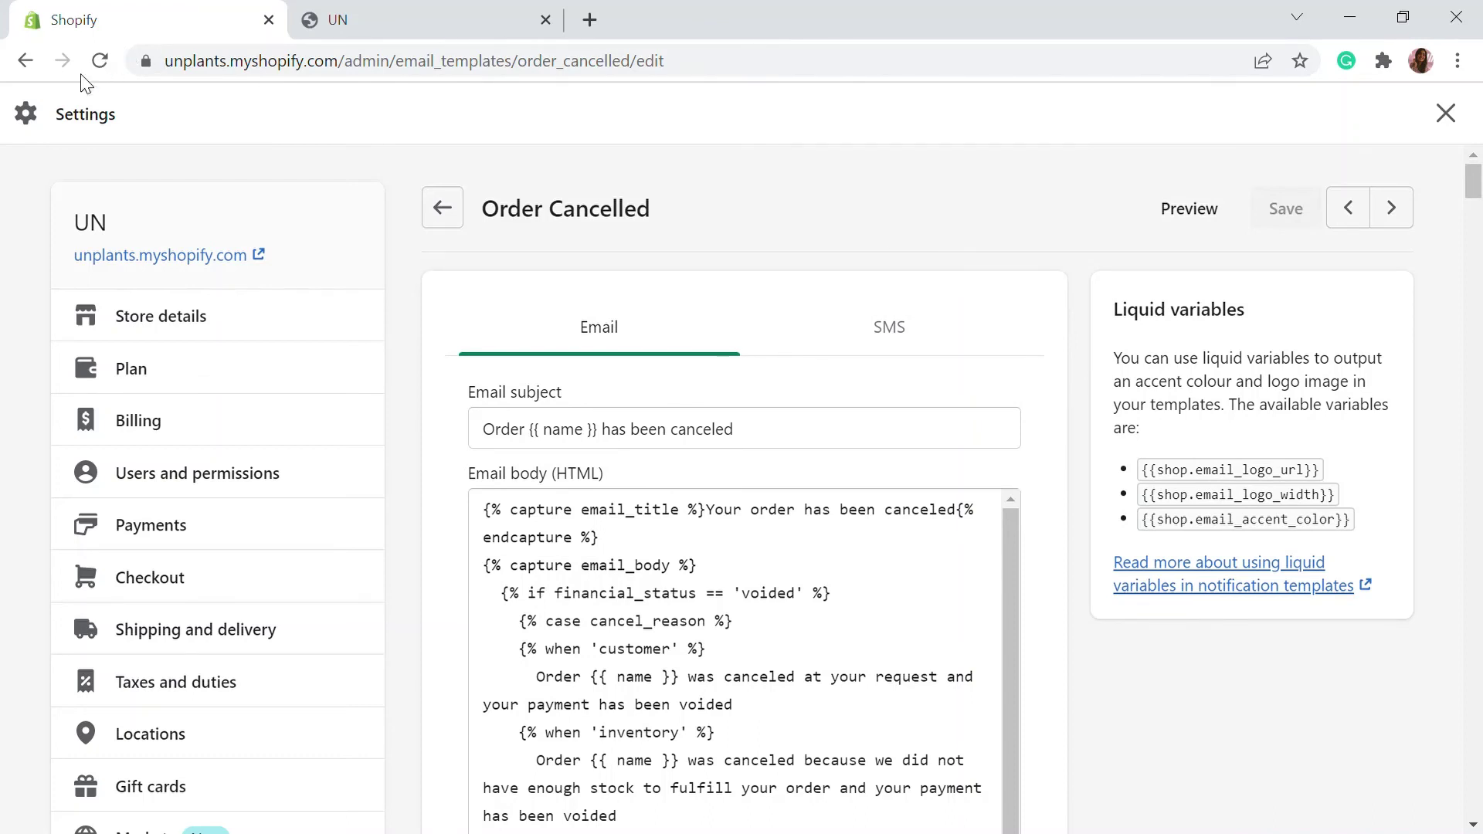
Step: Return to order #1002's page via the browser Back button and show its further actions
click(24, 61)
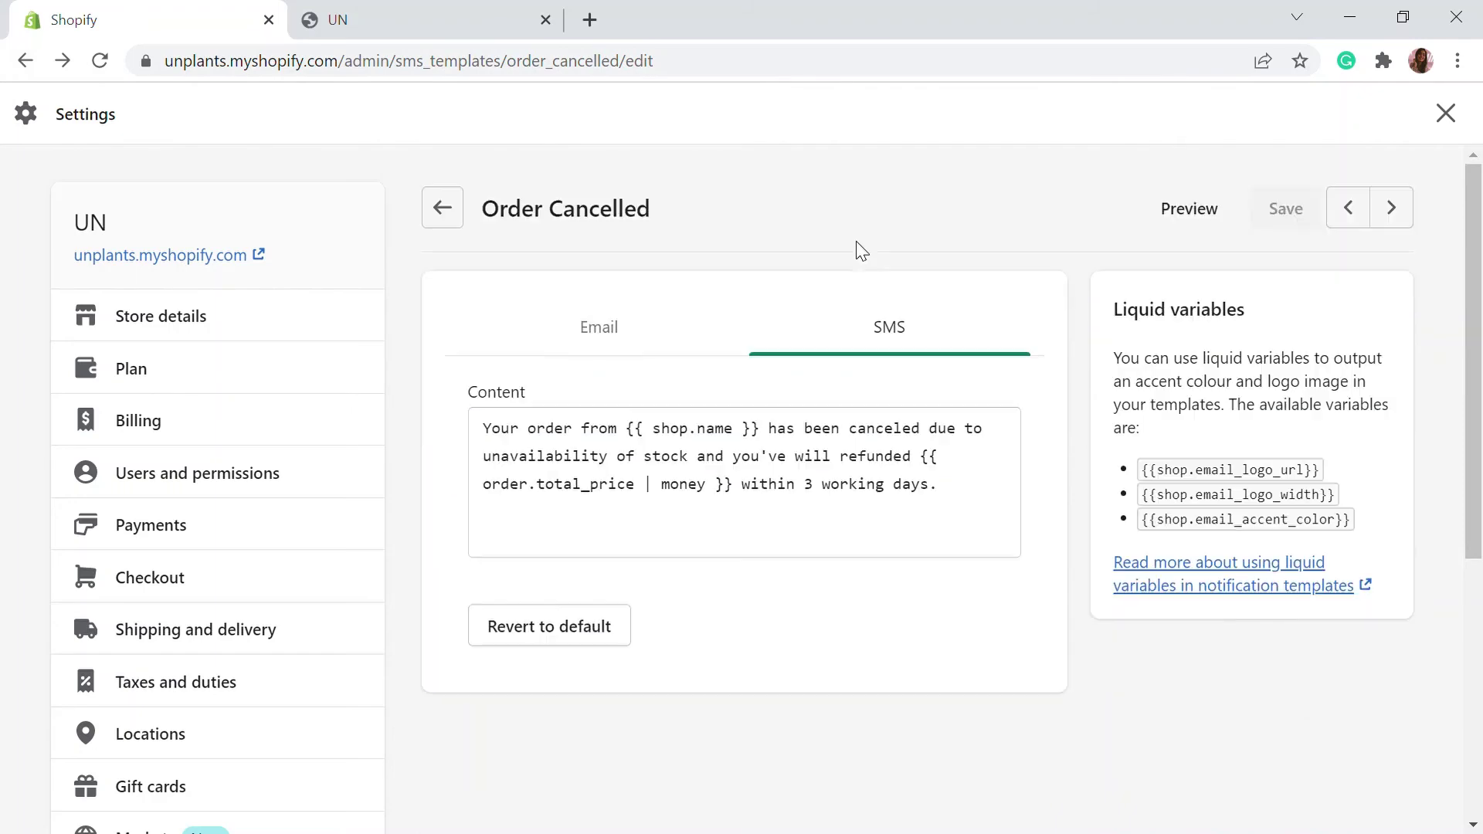
click(24, 61)
click(24, 61)
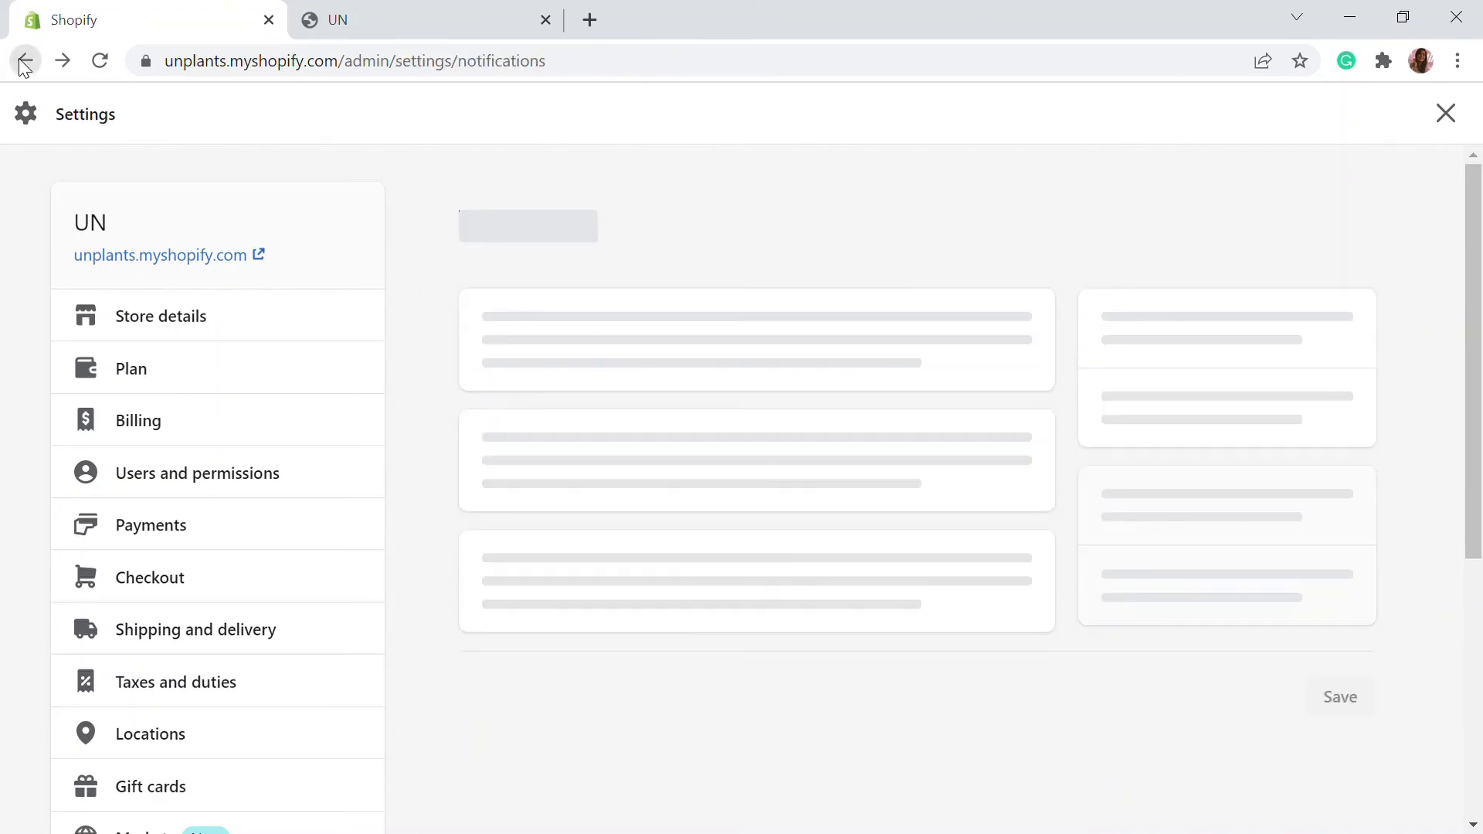
click(24, 61)
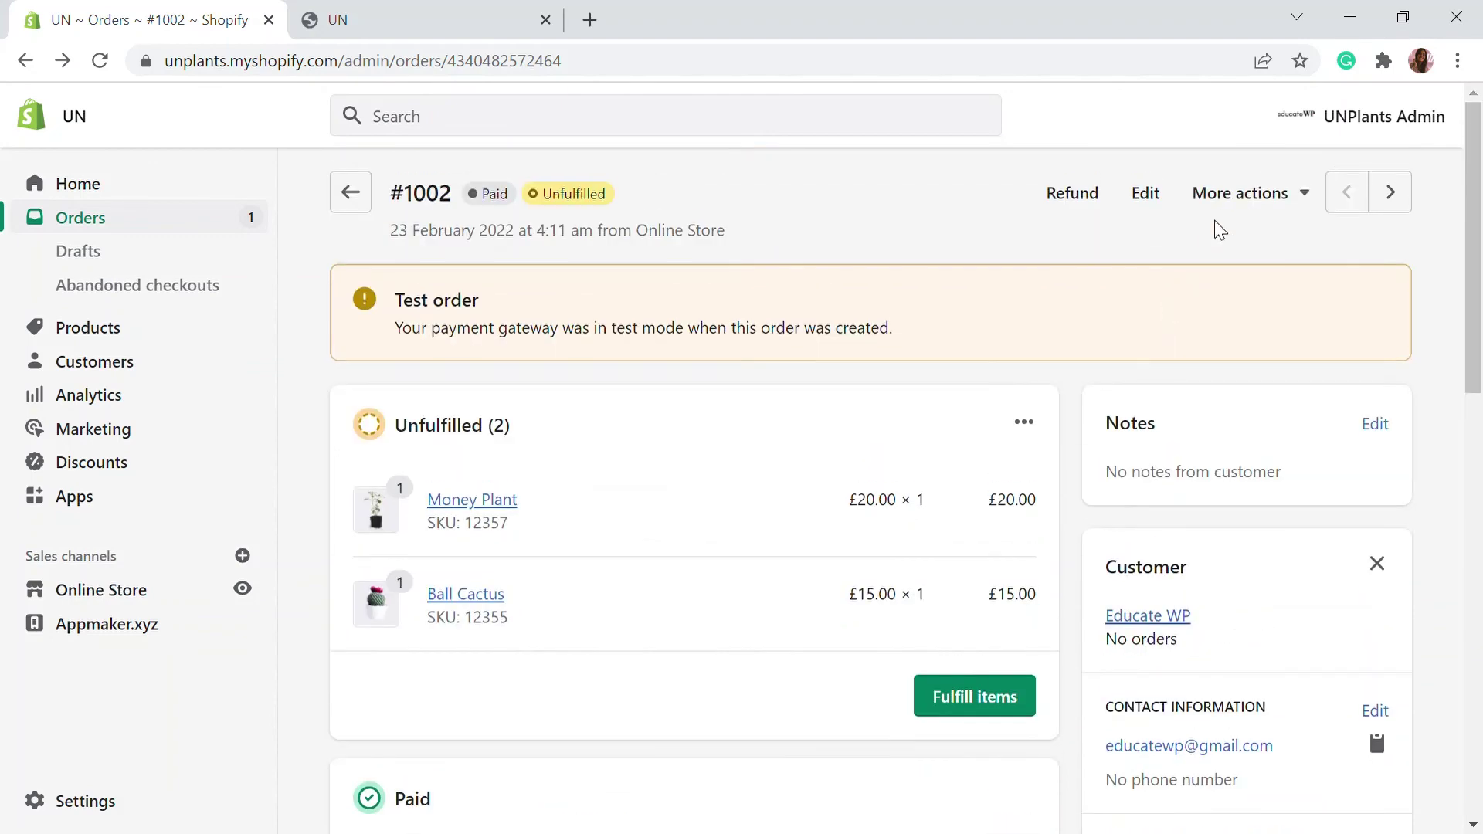
click(1240, 195)
Step: Cancel order #1002 with a £41.30 refund, restocking Money Plant and Ball Cactus
click(1333, 306)
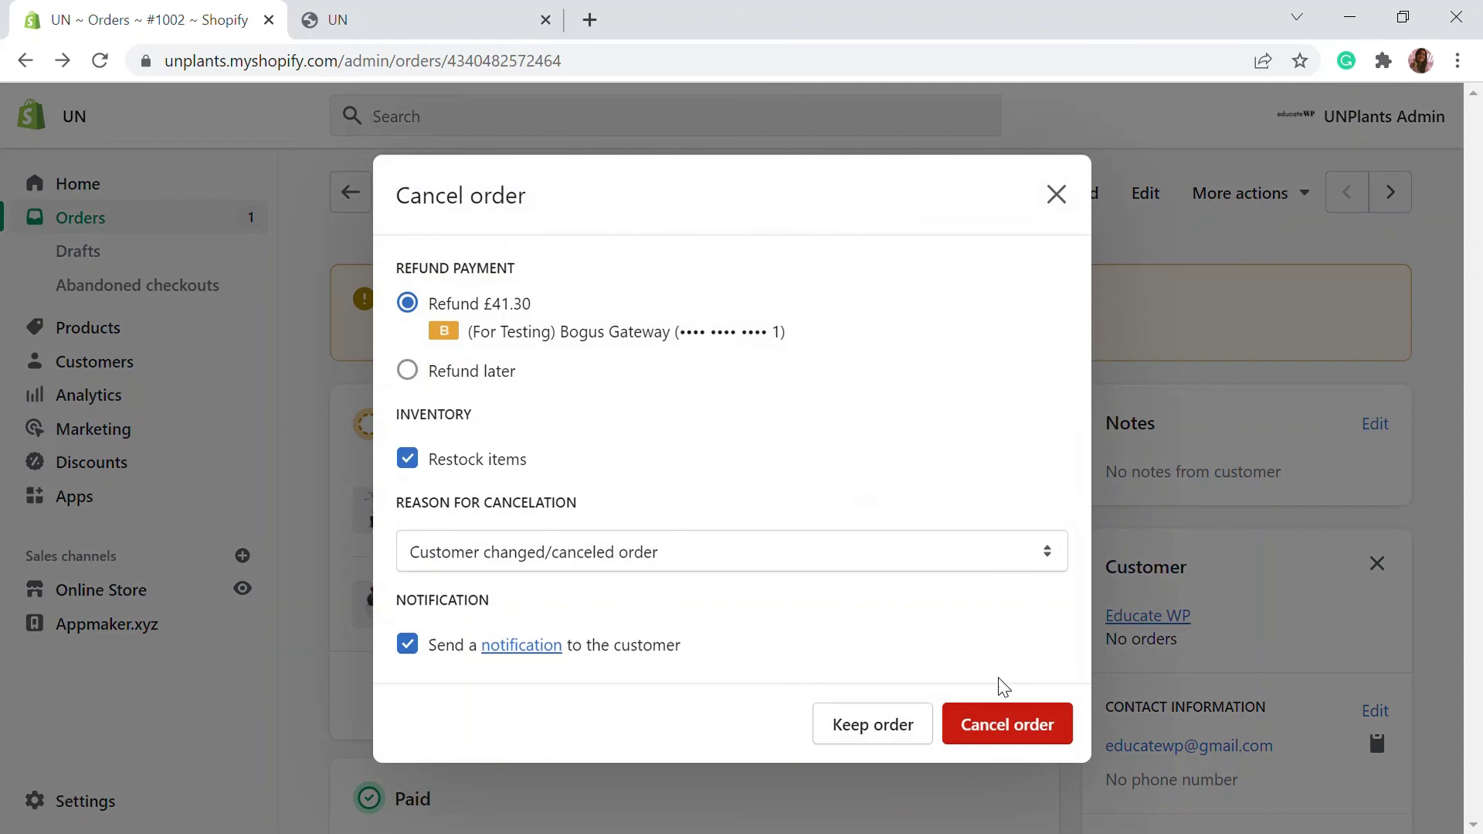
click(1030, 738)
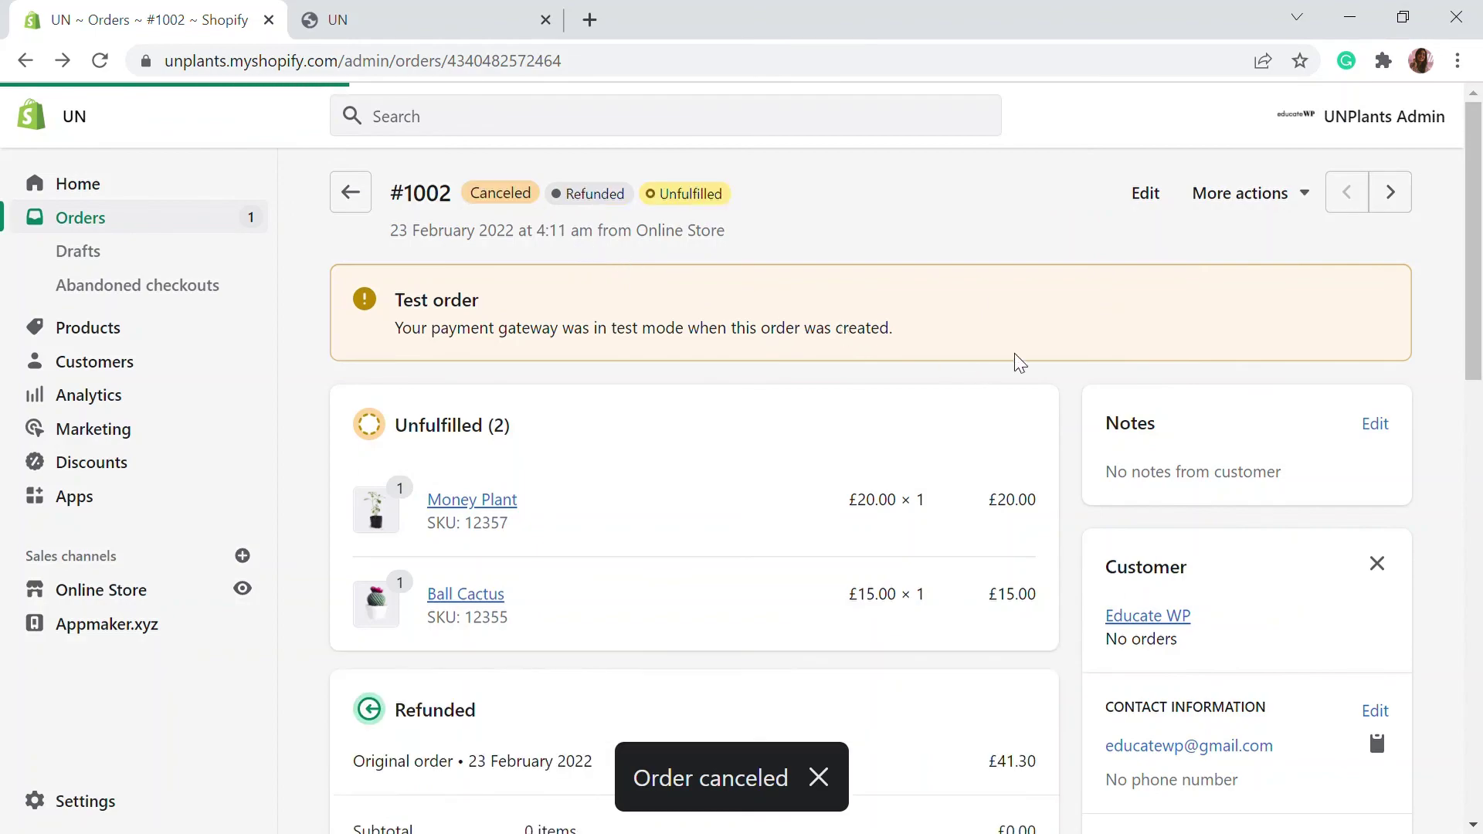
scroll(1016, 361, down, 3)
scroll(570, 289, down, 2)
scroll(576, 332, up, 5)
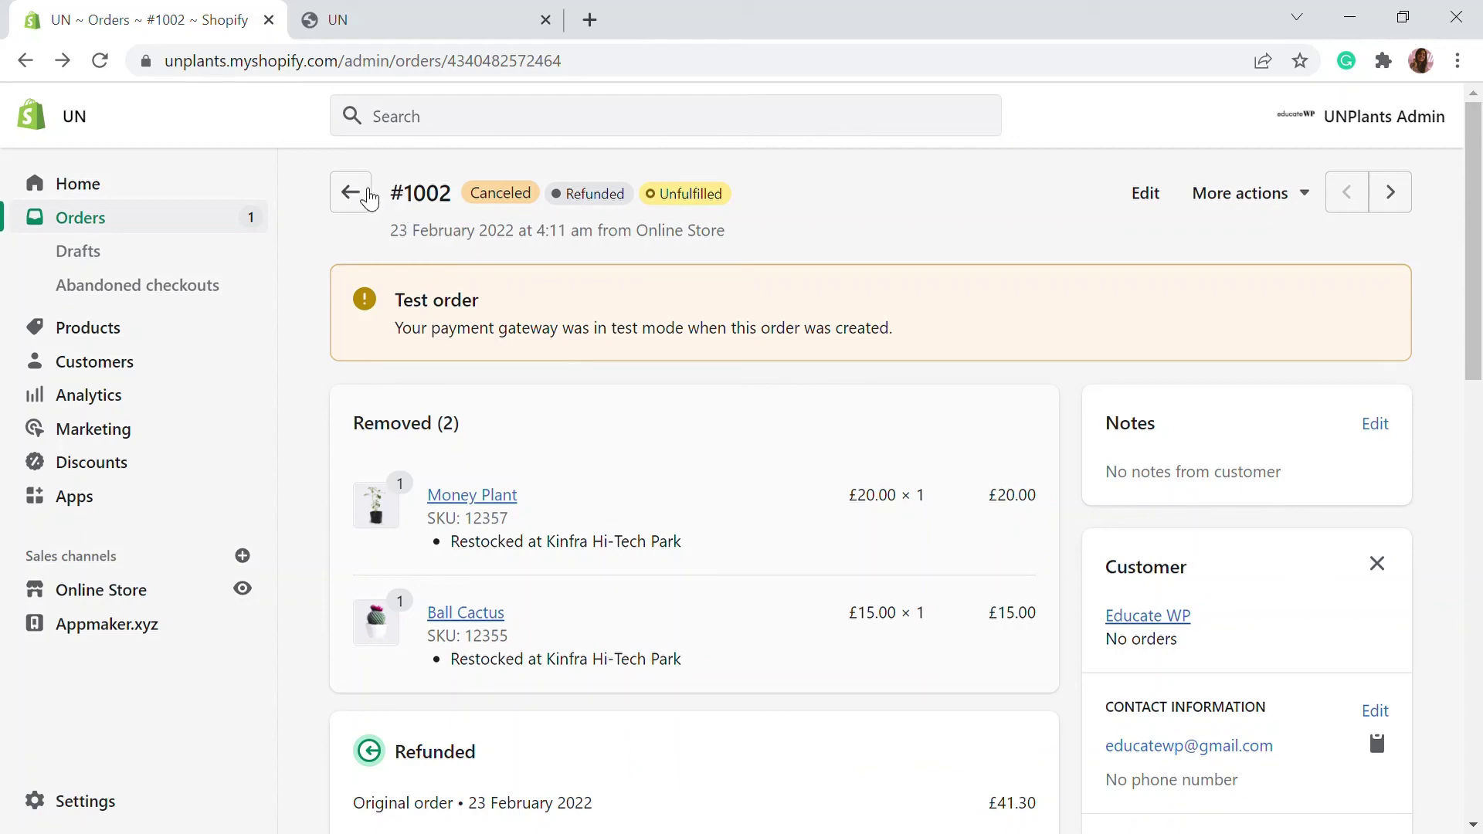
Step: Return to the Orders list, where #1002 shows struck through at £0.00 and Refunded
click(352, 193)
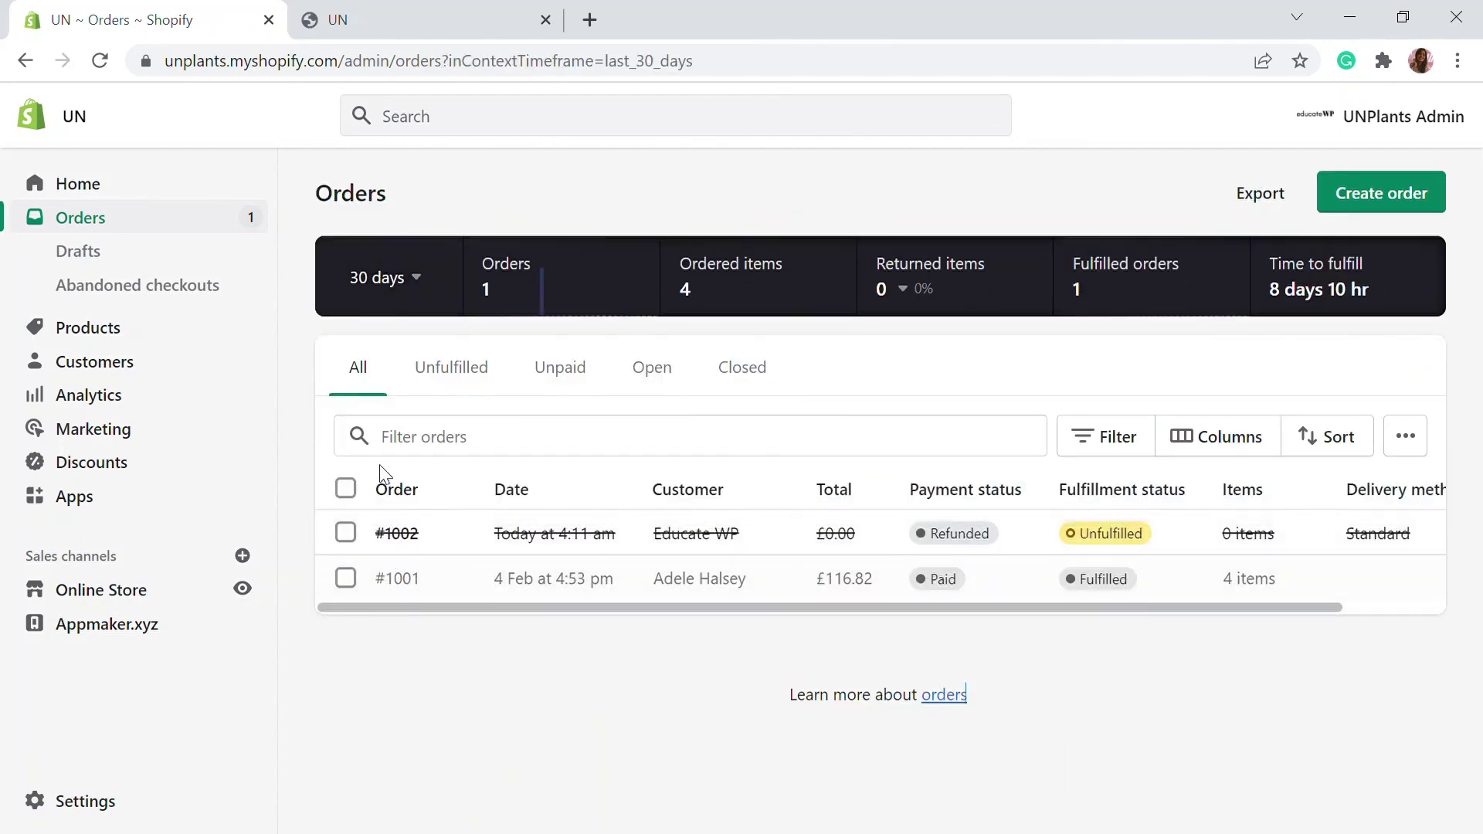